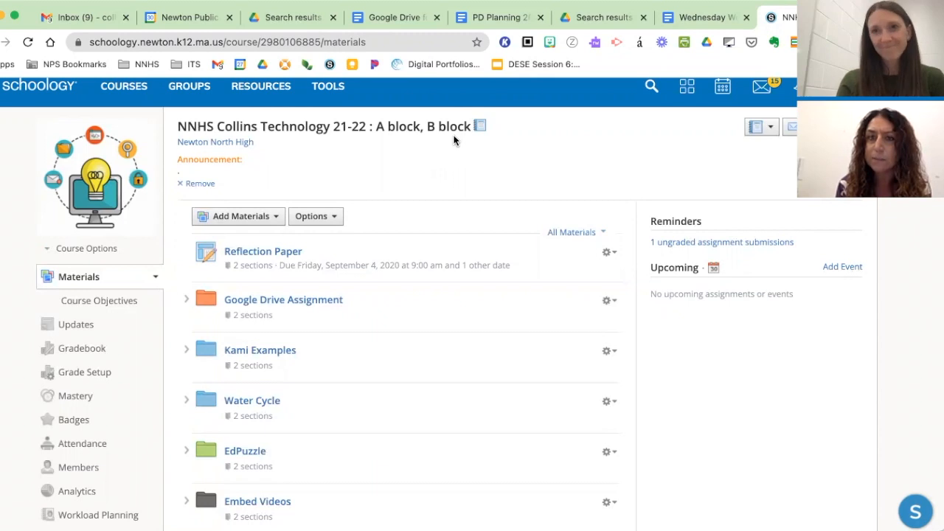
- Open the course information of the Technology 21-22 course for editing
{"action": "scroll", "coordinate": [206, 208], "scroll_direction": "down", "scroll_amount": 1}
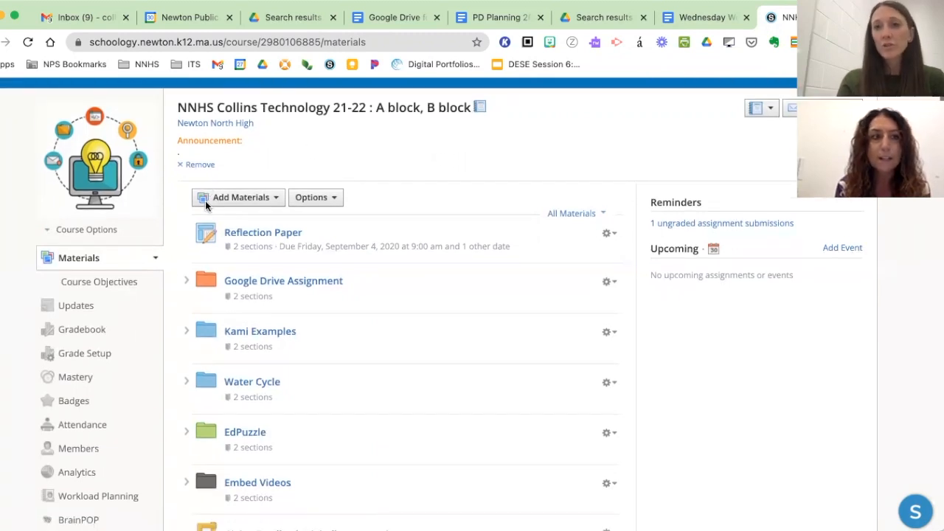
{"action": "scroll", "coordinate": [206, 206], "scroll_direction": "up", "scroll_amount": 1}
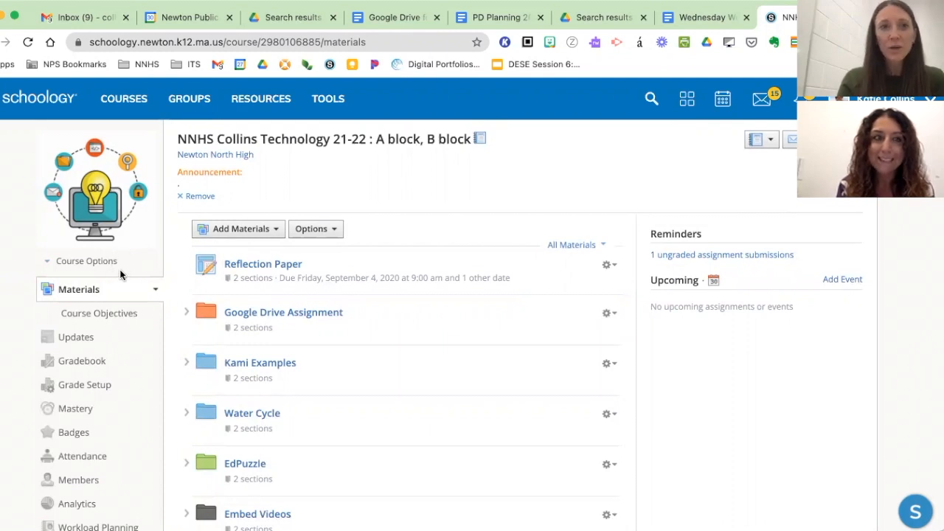
{"action": "left_click", "coordinate": [77, 263]}
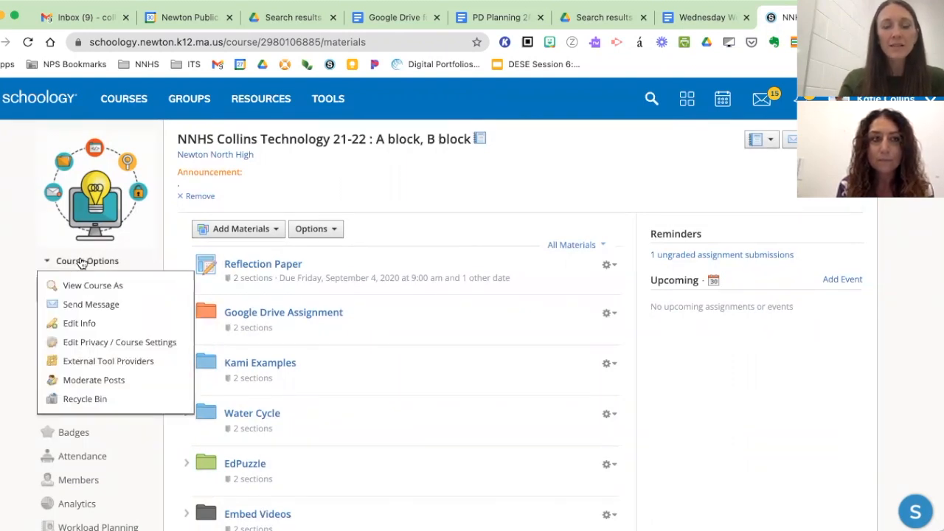
{"action": "left_click", "coordinate": [84, 326]}
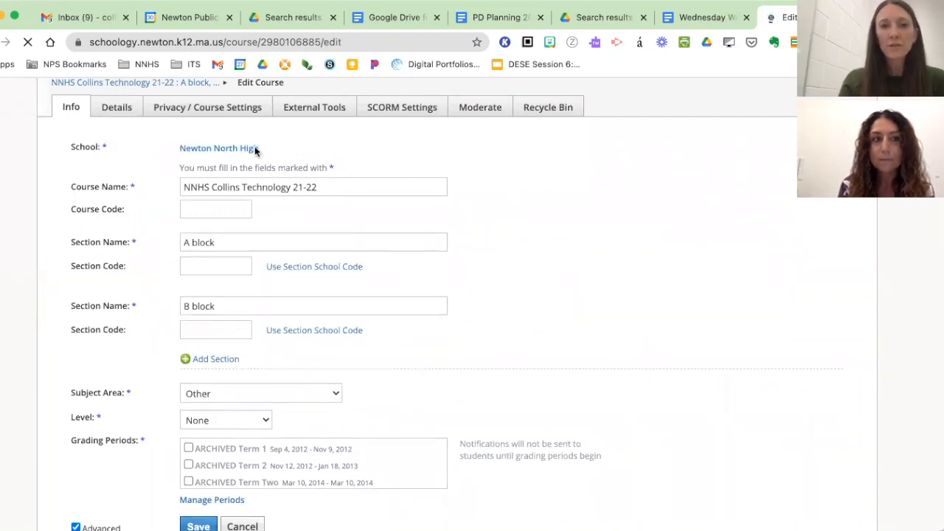
- Try replacing Technology 21-22 in the course name with French 10CP, keeping NNHS and the teacher's surname in front
{"action": "triple_click", "coordinate": [203, 188]}
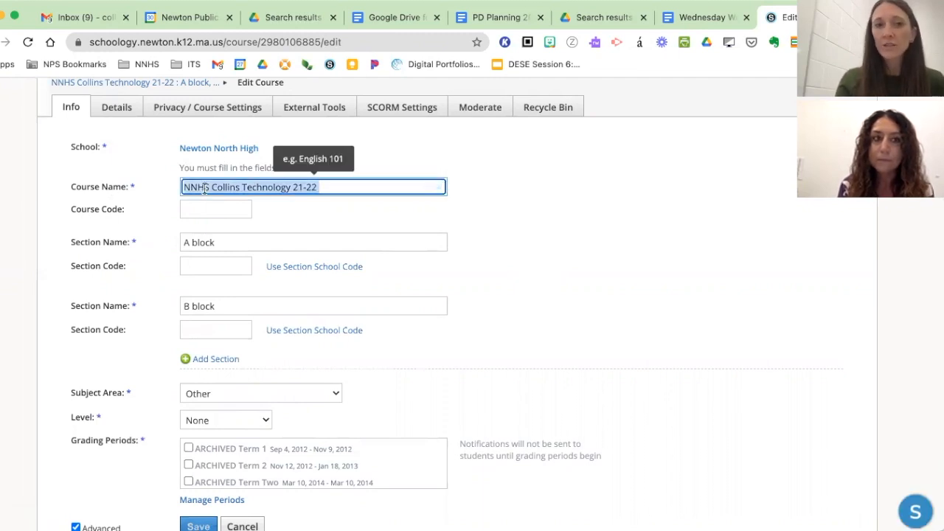
{"action": "left_click", "coordinate": [201, 186]}
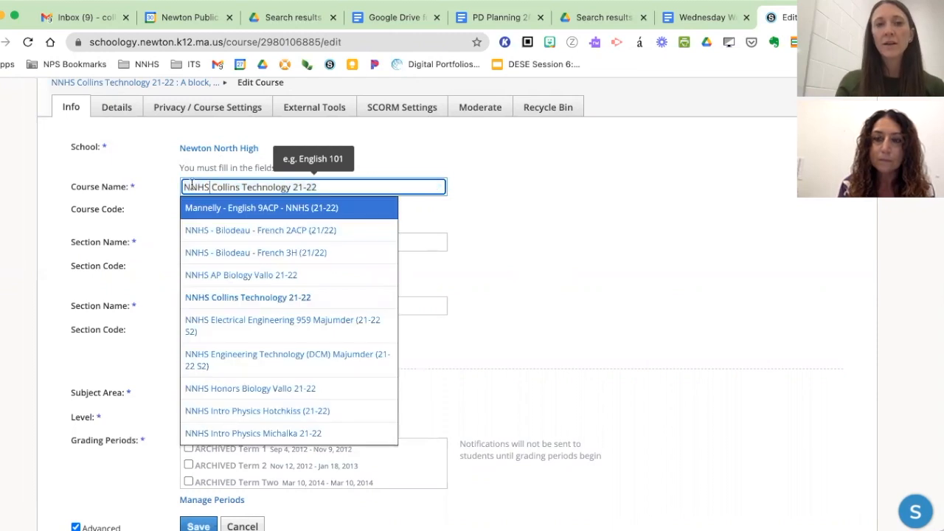
{"action": "triple_click", "coordinate": [201, 187]}
{"action": "double_click", "coordinate": [234, 187]}
{"action": "left_click", "coordinate": [260, 186]}
{"action": "left_click_drag", "start_coordinate": [336, 182], "coordinate": [242, 187]}
{"action": "key", "text": "BackSpace"}
{"action": "type", "text": "Fren"}
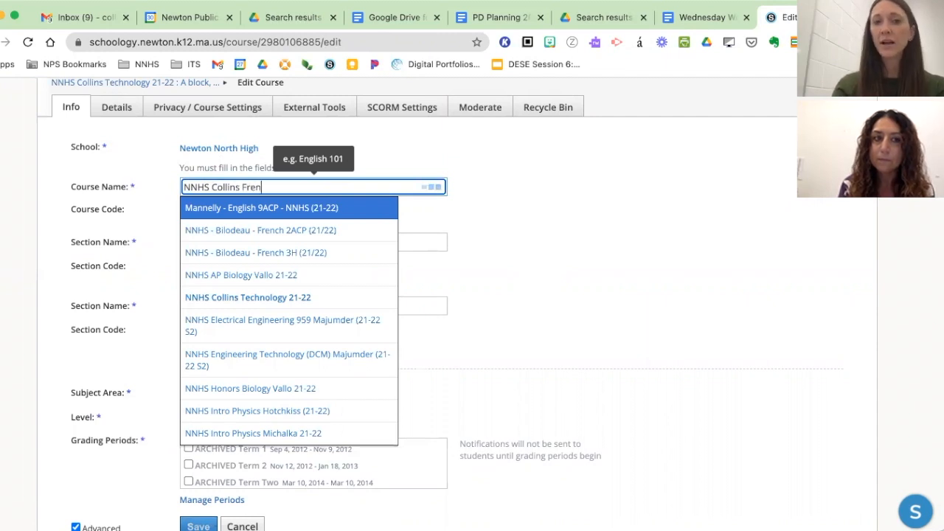
{"action": "type", "text": "ch 10"}
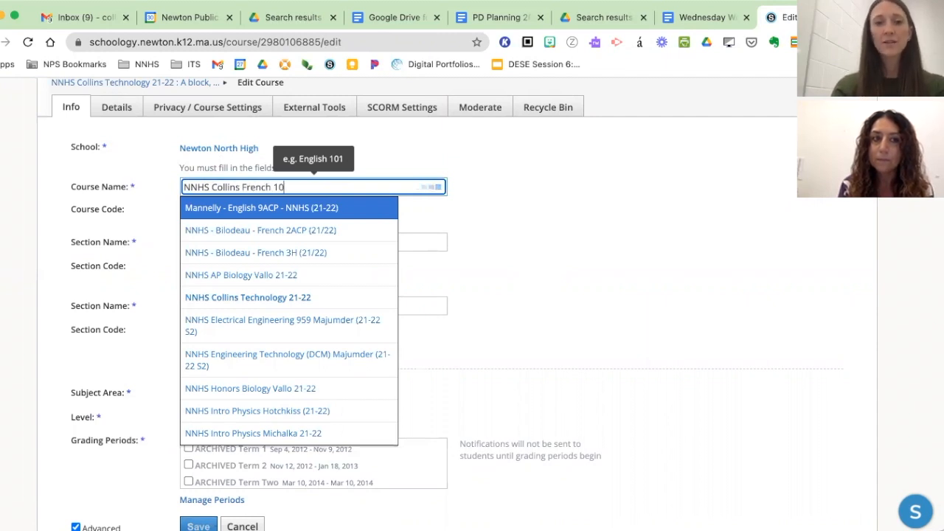
{"action": "type", "text": "CP"}
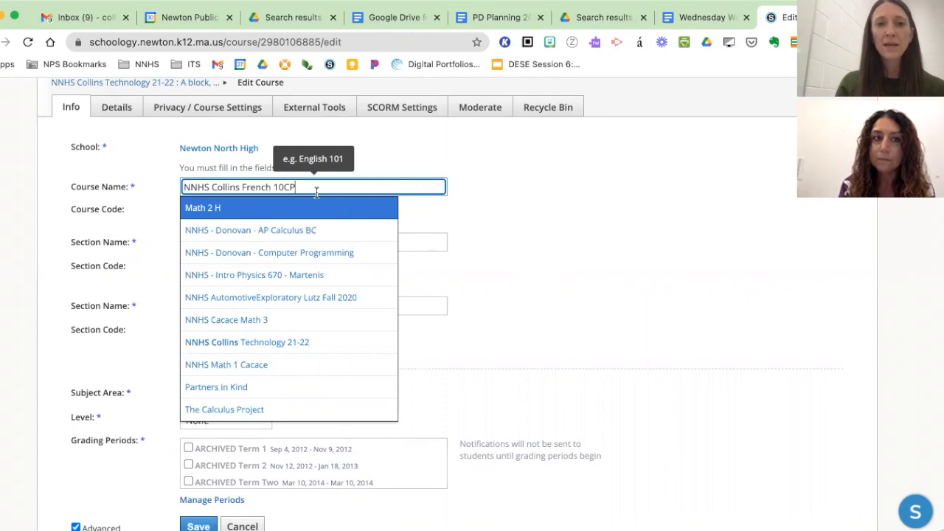
- Set the course name to NNHS, the teacher's surname and Technology 21-22, without taking a suggested course
{"action": "key", "text": "BackSpace"}
{"action": "key", "text": "BackSpace"}
{"action": "key", "text": "BackSpace"}
{"action": "key", "text": "BackSpace"}
{"action": "key", "text": "BackSpace"}
{"action": "key", "text": "BackSpace"}
{"action": "key", "text": "BackSpace"}
{"action": "key", "text": "BackSpace"}
{"action": "key", "text": "BackSpace"}
{"action": "key", "text": "BackSpace"}
{"action": "key", "text": "BackSpace"}
{"action": "type", "text": "Technology"}
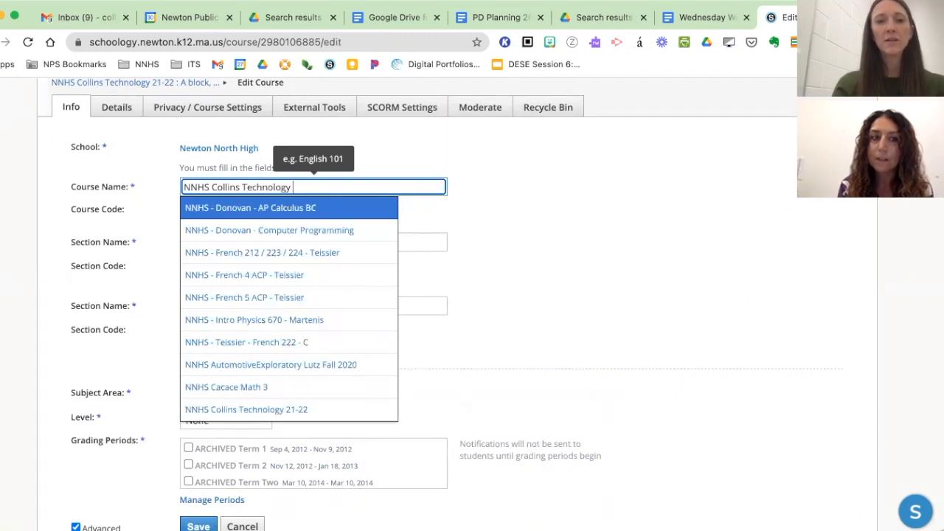
{"action": "key", "text": "ctrl+a"}
{"action": "type", "text": "NNHS"}
{"action": "scroll", "coordinate": [354, 332], "scroll_direction": "up", "scroll_amount": 1}
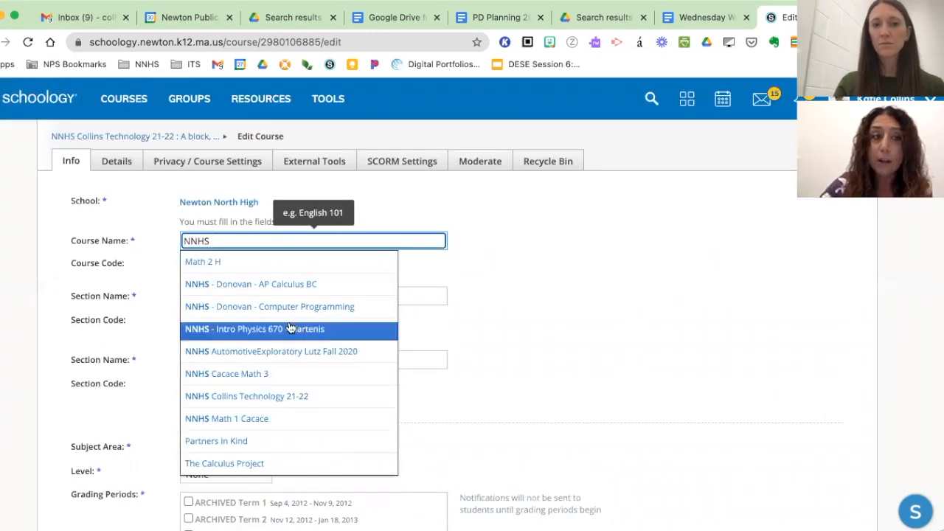
{"action": "double_click", "coordinate": [255, 241]}
{"action": "key", "text": "BackSpace"}
{"action": "type", "text": "NN"}
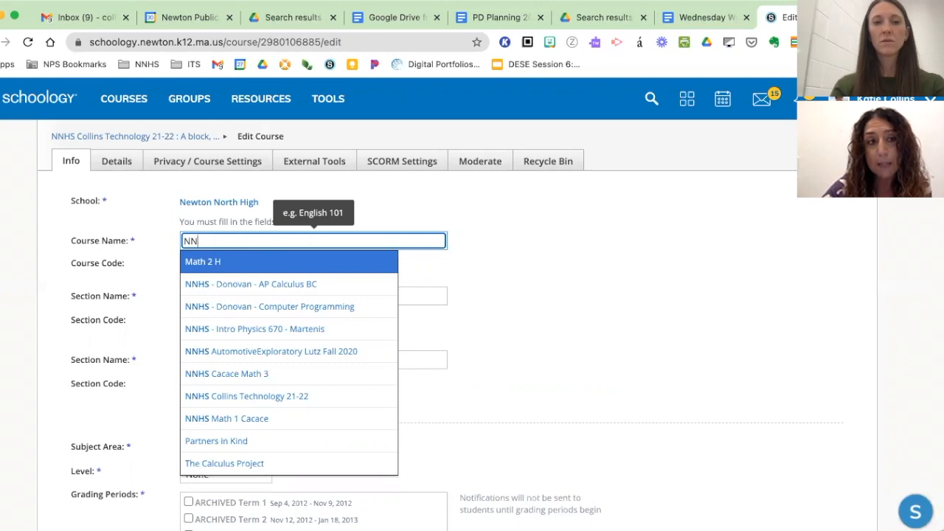
{"action": "type", "text": "HS Collins"}
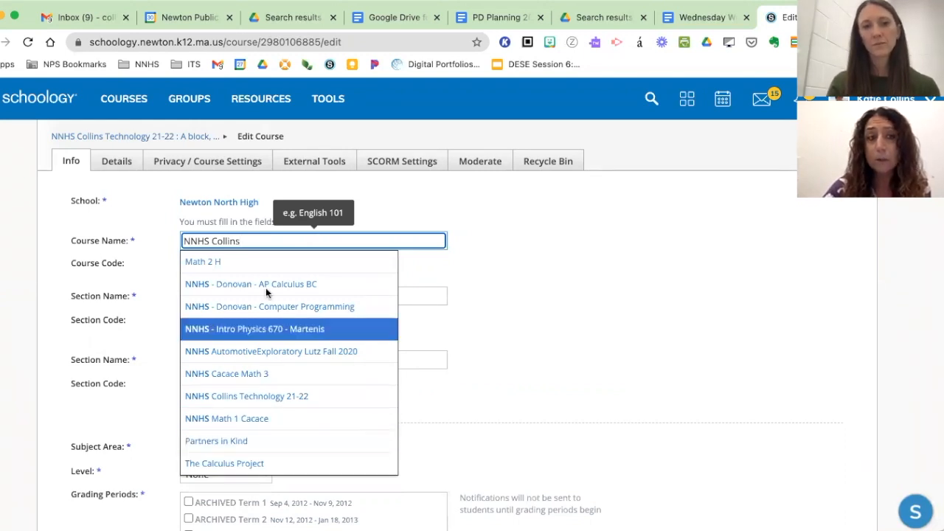
{"action": "type", "text": "Technology"}
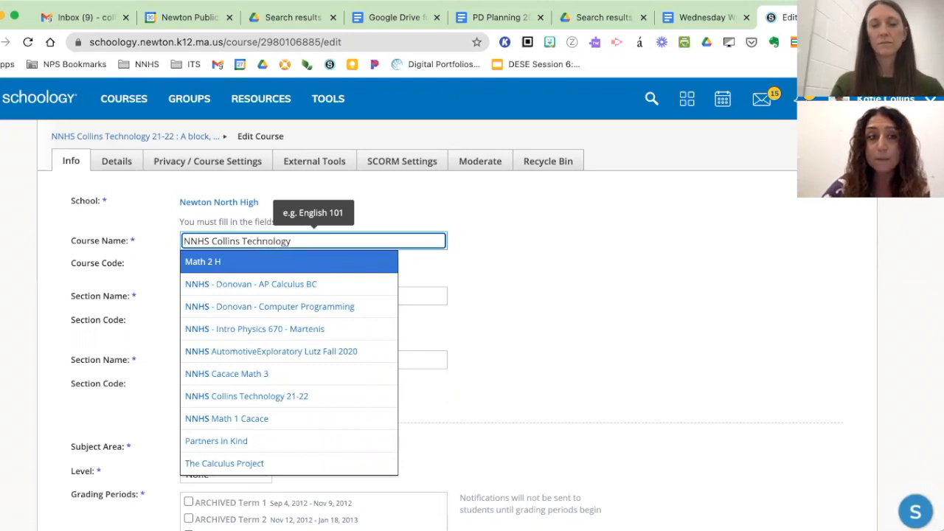
{"action": "type", "text": " 21-22"}
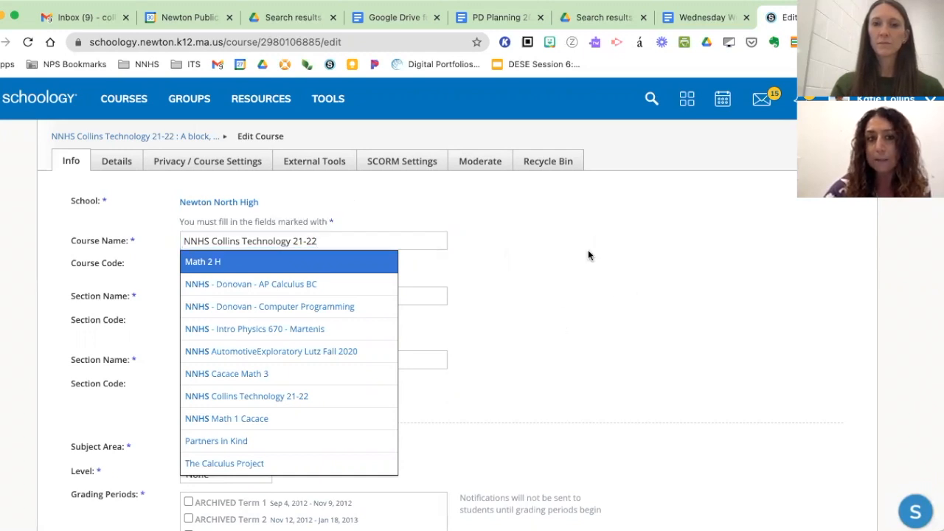
{"action": "key", "text": "Escape"}
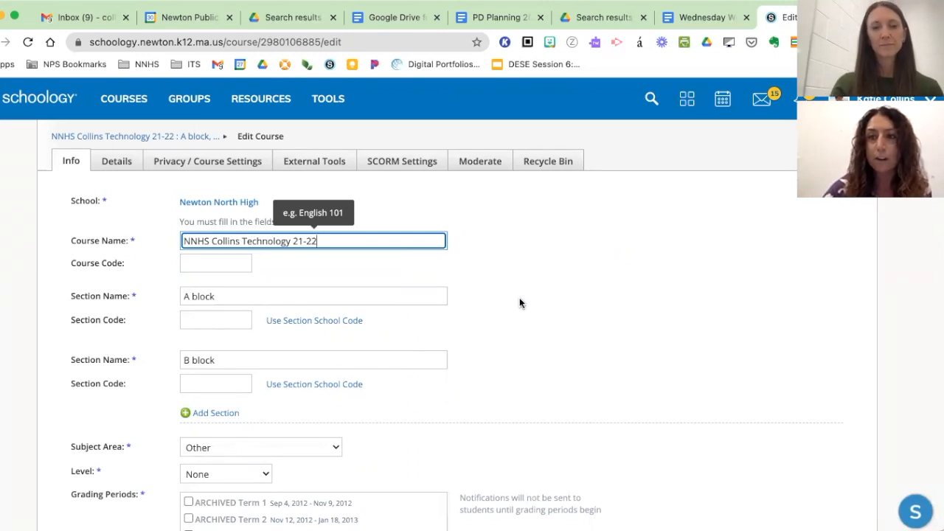
- Examine the A block and B block section names in the course information
{"action": "scroll", "coordinate": [519, 302], "scroll_direction": "down", "scroll_amount": 2}
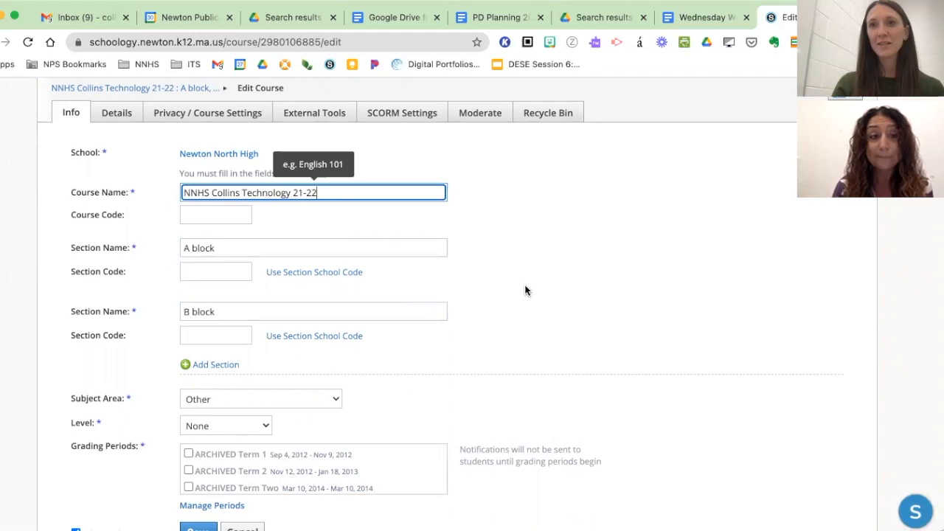
{"action": "left_click", "coordinate": [525, 286]}
{"action": "scroll", "coordinate": [499, 334], "scroll_direction": "down", "scroll_amount": 1}
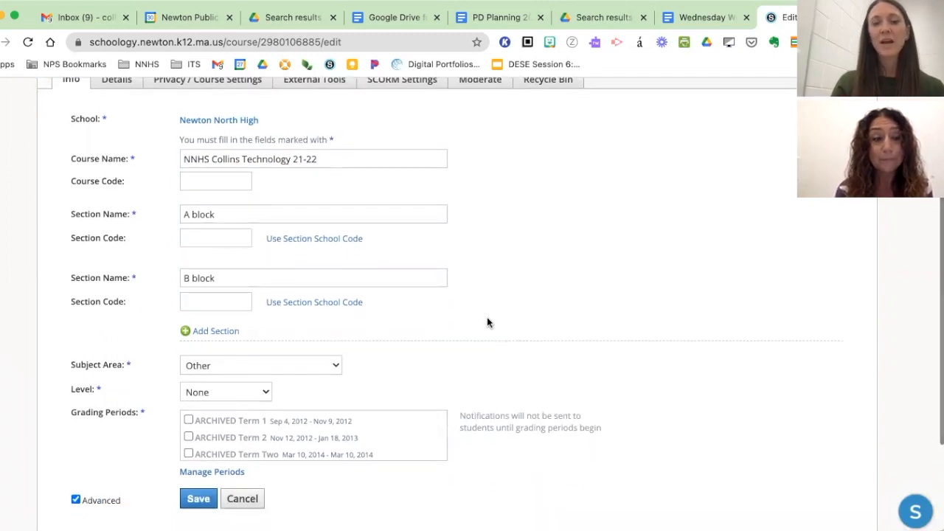
{"action": "scroll", "coordinate": [486, 317], "scroll_direction": "down", "scroll_amount": 2}
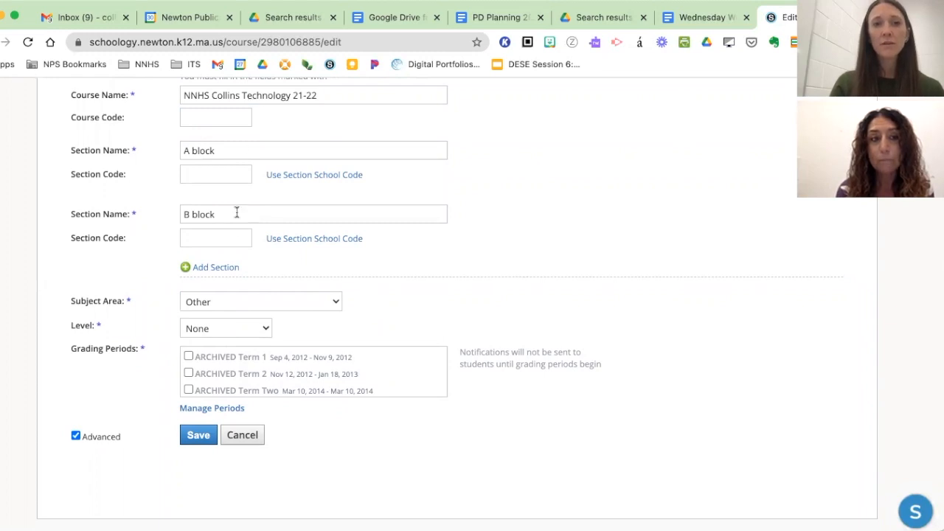
{"action": "triple_click", "coordinate": [194, 149]}
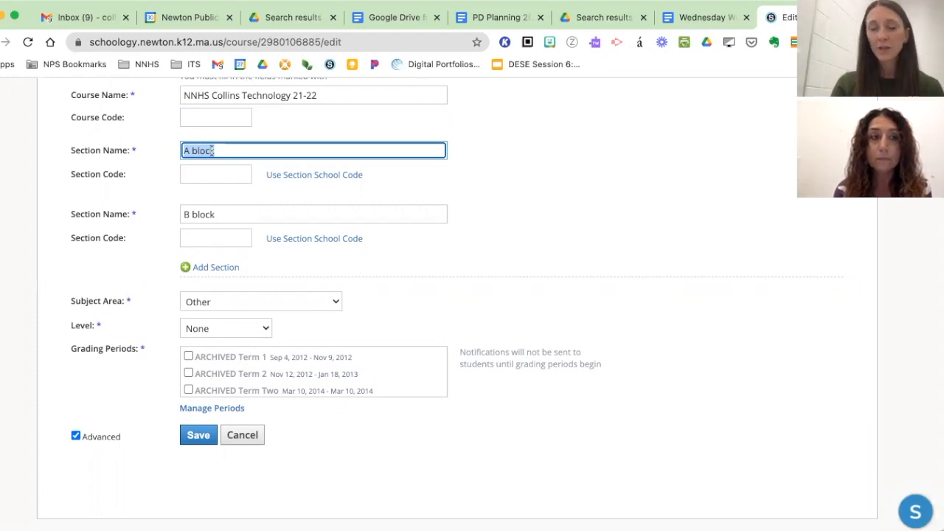
{"action": "left_click", "coordinate": [497, 188]}
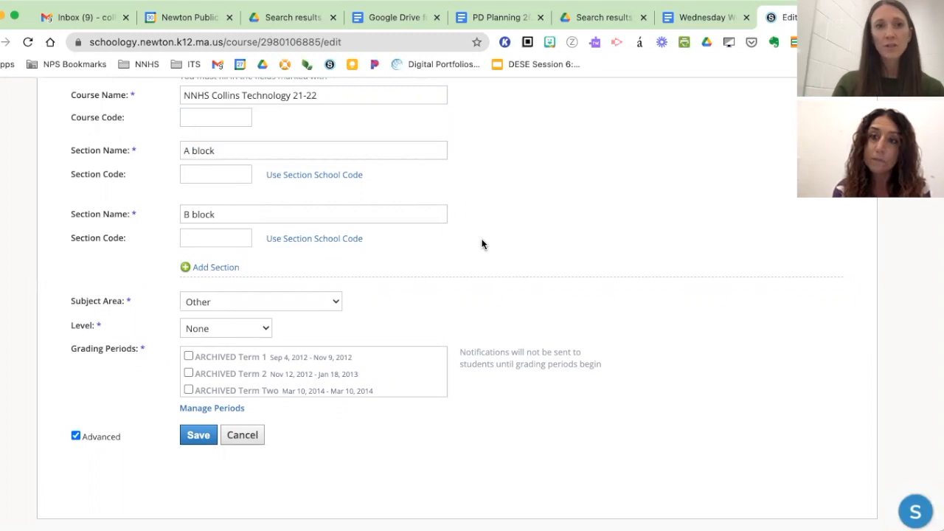
- Clear the Summer 2020 grading period and go to North Quarter 1 21-22 in the grading periods
{"action": "scroll", "coordinate": [480, 244], "scroll_direction": "down", "scroll_amount": 1}
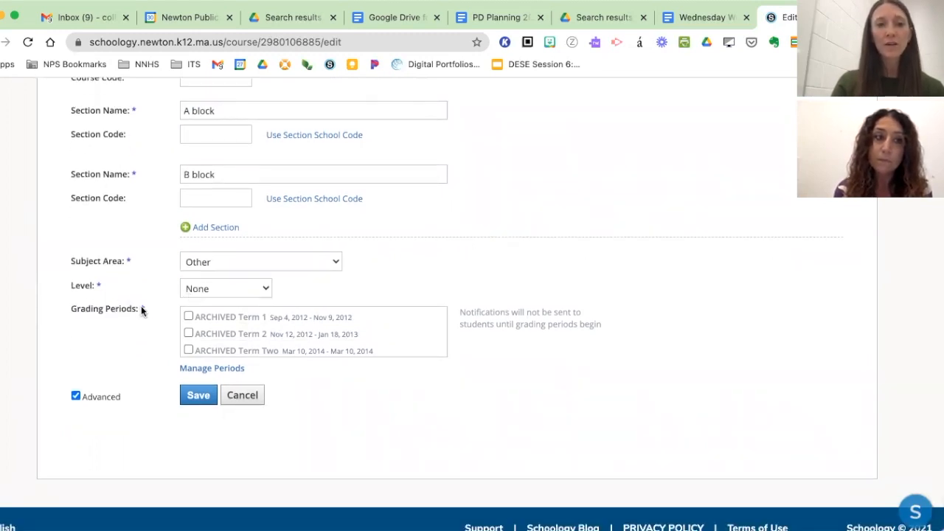
{"action": "scroll", "coordinate": [269, 323], "scroll_direction": "down", "scroll_amount": 5}
{"action": "scroll", "coordinate": [269, 328], "scroll_direction": "down", "scroll_amount": 8}
{"action": "scroll", "coordinate": [269, 328], "scroll_direction": "down", "scroll_amount": 8}
{"action": "scroll", "coordinate": [269, 329], "scroll_direction": "down", "scroll_amount": 8}
{"action": "scroll", "coordinate": [268, 329], "scroll_direction": "down", "scroll_amount": 5}
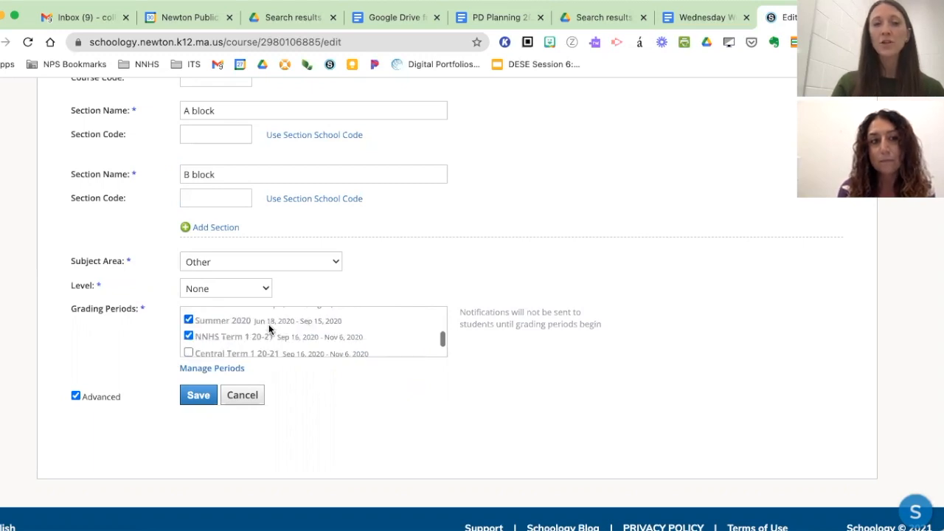
{"action": "left_click", "coordinate": [188, 319]}
{"action": "scroll", "coordinate": [215, 336], "scroll_direction": "down", "scroll_amount": 6}
{"action": "scroll", "coordinate": [214, 335], "scroll_direction": "down", "scroll_amount": 5}
{"action": "left_click", "coordinate": [214, 333]}
{"action": "scroll", "coordinate": [215, 334], "scroll_direction": "up", "scroll_amount": 1}
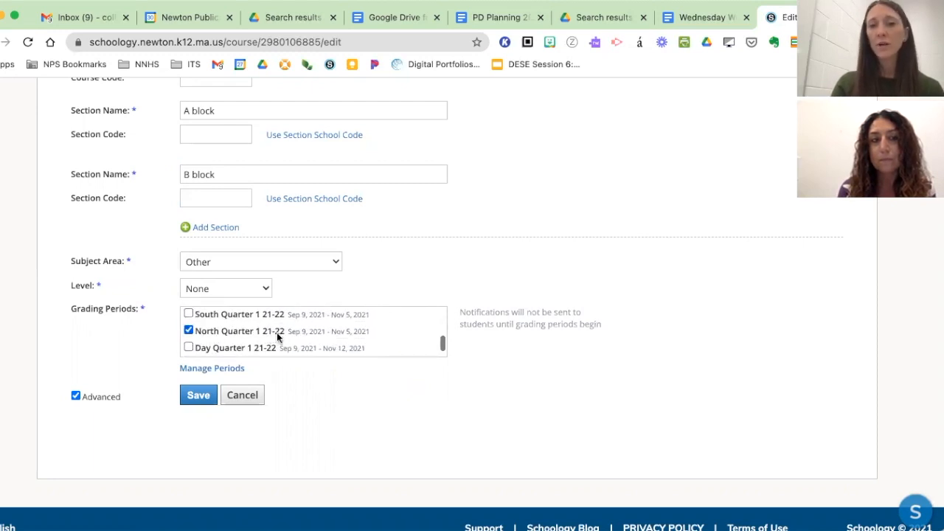
- Examine the North Quarter 2, 3 and 4 21-22 entries in the grading periods
{"action": "scroll", "coordinate": [276, 333], "scroll_direction": "down", "scroll_amount": 4}
{"action": "scroll", "coordinate": [240, 339], "scroll_direction": "down", "scroll_amount": 1}
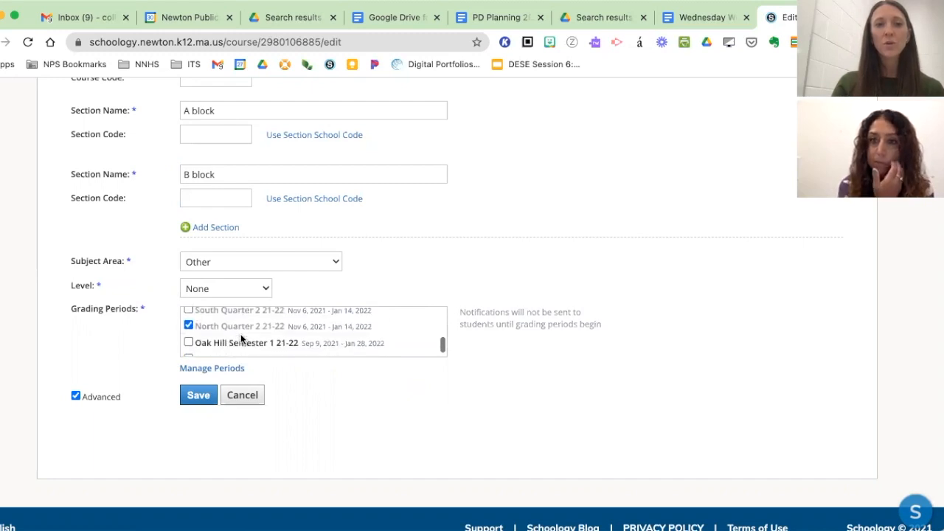
{"action": "scroll", "coordinate": [235, 331], "scroll_direction": "down", "scroll_amount": 5}
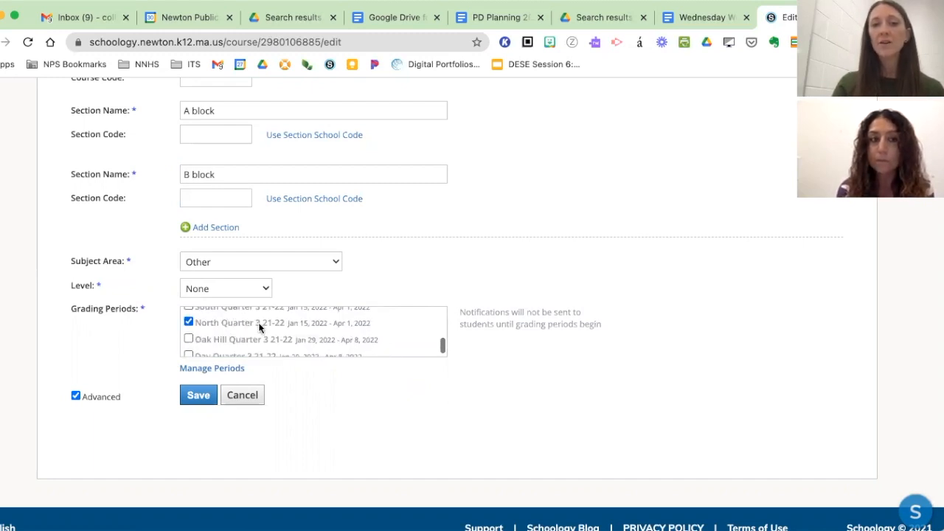
{"action": "scroll", "coordinate": [258, 327], "scroll_direction": "down", "scroll_amount": 4}
{"action": "scroll", "coordinate": [258, 327], "scroll_direction": "down", "scroll_amount": 3}
{"action": "left_click", "coordinate": [258, 328]}
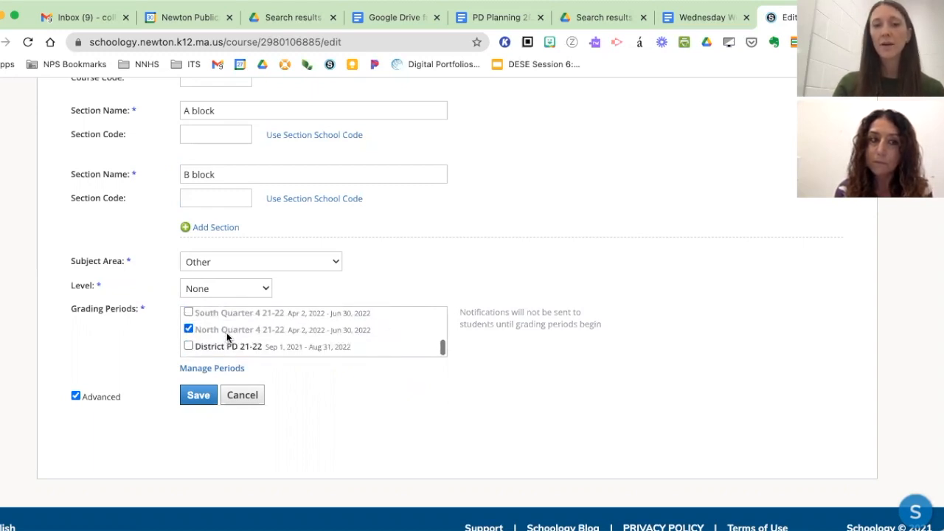
{"action": "scroll", "coordinate": [228, 329], "scroll_direction": "down", "scroll_amount": 1}
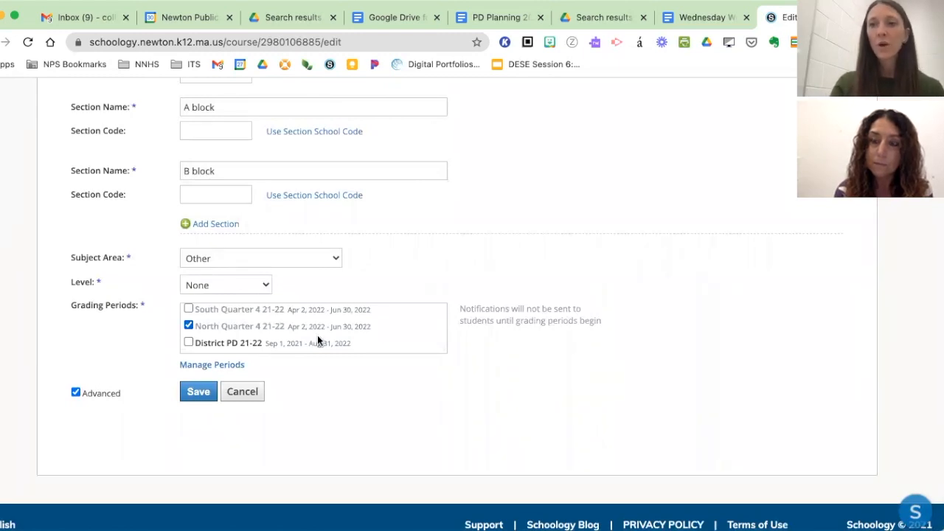
- Review the selections and date ranges of the North grading periods again, from Quarter 1 to Quarter 4 21-22
{"action": "scroll", "coordinate": [315, 333], "scroll_direction": "up", "scroll_amount": 10}
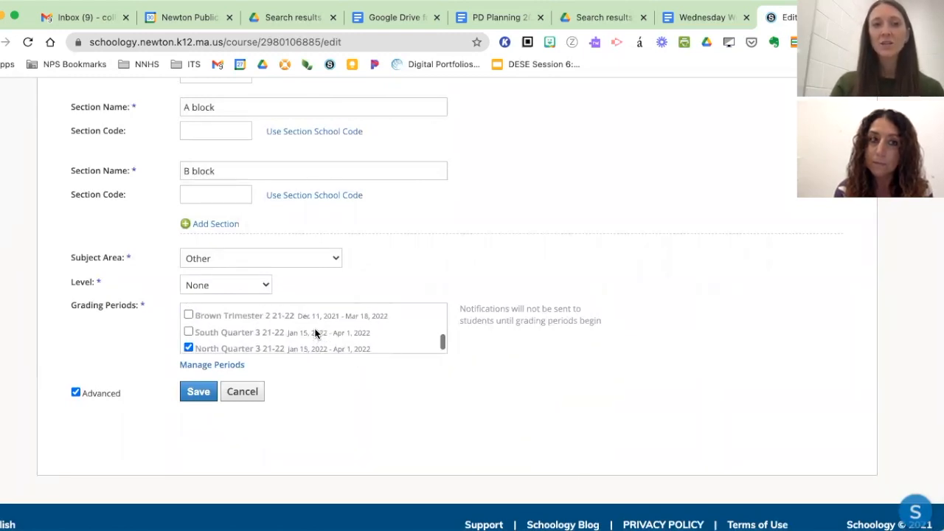
{"action": "scroll", "coordinate": [315, 333], "scroll_direction": "up", "scroll_amount": 3}
{"action": "scroll", "coordinate": [316, 332], "scroll_direction": "down", "scroll_amount": 2}
{"action": "left_click", "coordinate": [317, 330]}
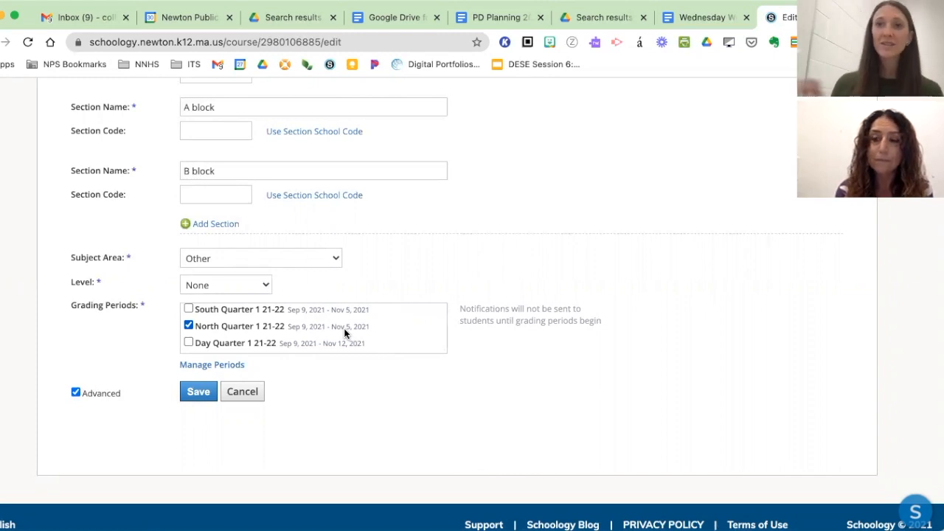
{"action": "scroll", "coordinate": [301, 325], "scroll_direction": "up", "scroll_amount": 1}
{"action": "scroll", "coordinate": [302, 325], "scroll_direction": "down", "scroll_amount": 3}
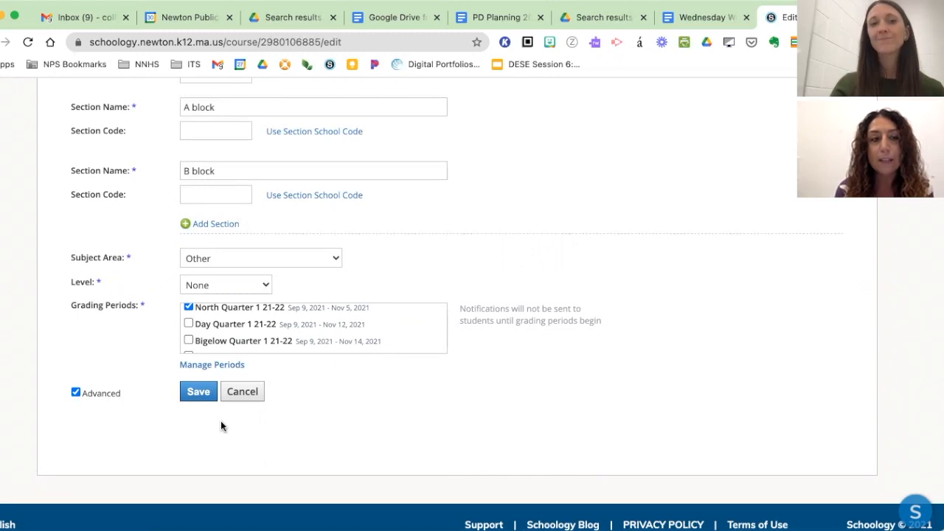
{"action": "scroll", "coordinate": [239, 322], "scroll_direction": "down", "scroll_amount": 5}
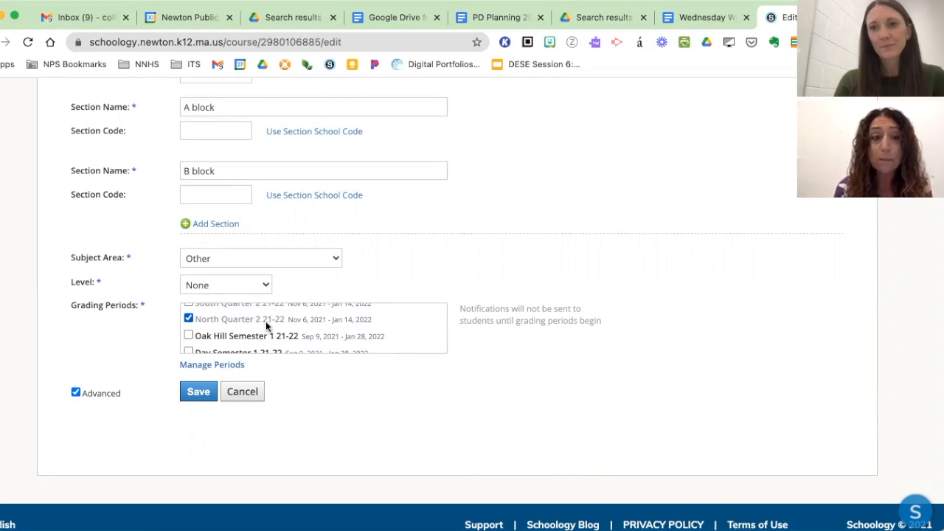
{"action": "scroll", "coordinate": [265, 321], "scroll_direction": "down", "scroll_amount": 5}
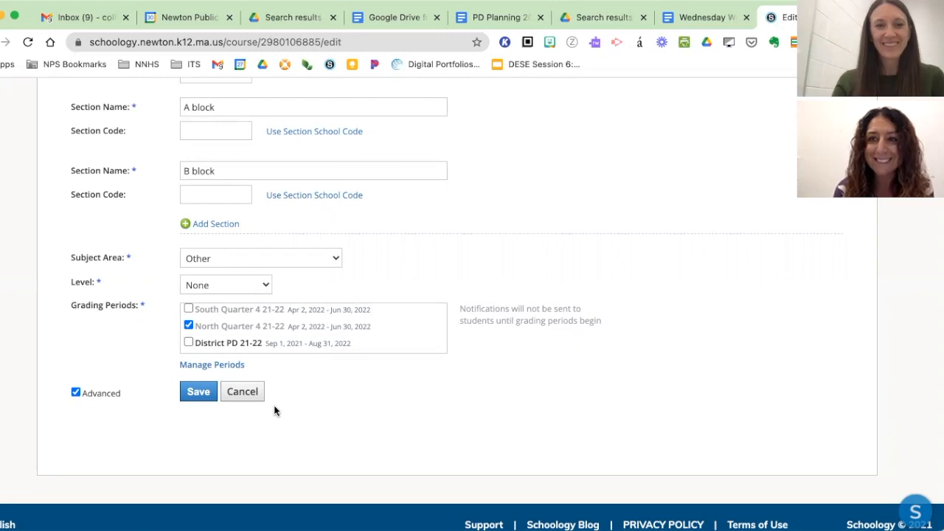
- Save the course information and return to the grading periods of the updated course
{"action": "left_click", "coordinate": [196, 396]}
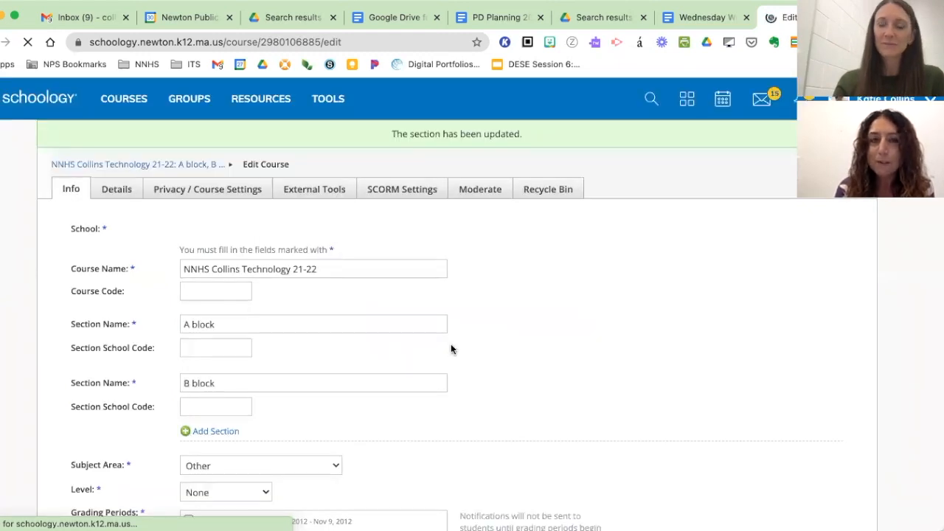
{"action": "scroll", "coordinate": [451, 346], "scroll_direction": "down", "scroll_amount": 2}
{"action": "scroll", "coordinate": [452, 349], "scroll_direction": "down", "scroll_amount": 5}
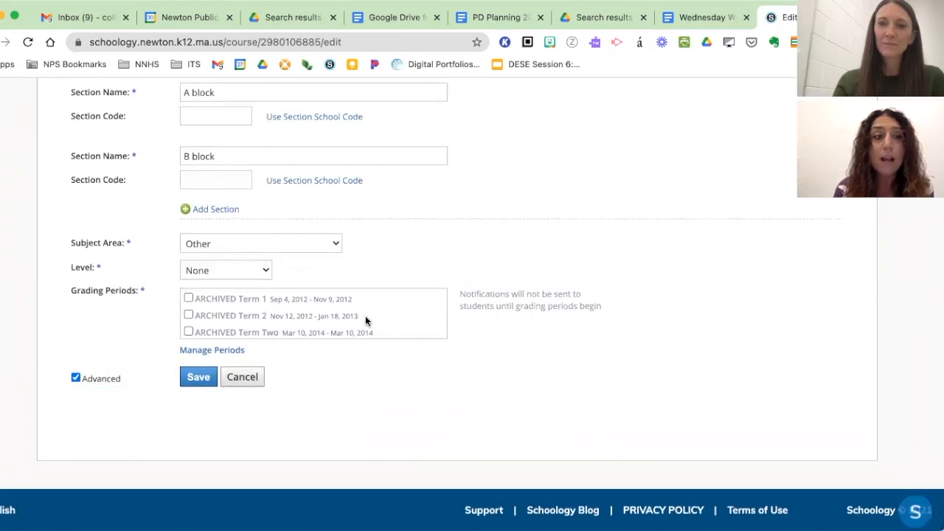
- Return from the course editing form to the course's materials page and locate the grading periods in its information section
{"action": "scroll", "coordinate": [342, 311], "scroll_direction": "down", "scroll_amount": 2}
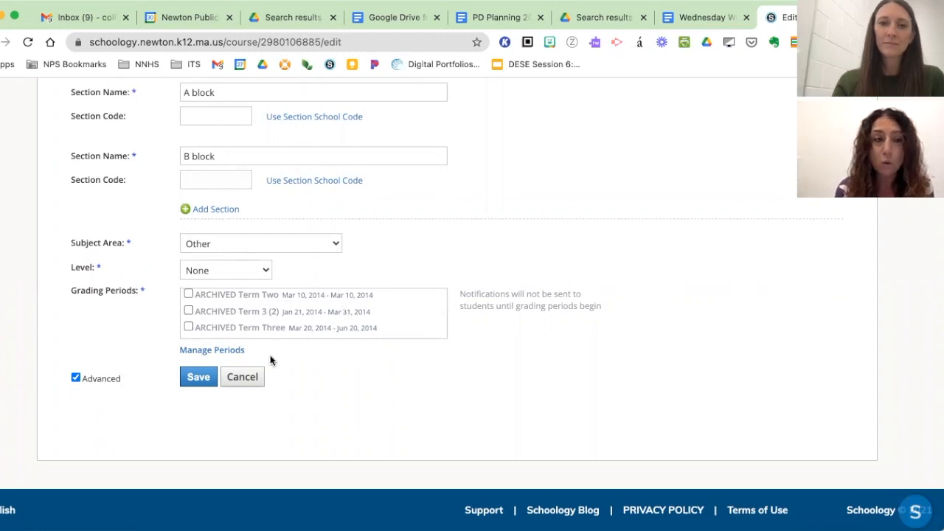
{"action": "scroll", "coordinate": [270, 356], "scroll_direction": "up", "scroll_amount": 6}
{"action": "left_click", "coordinate": [147, 167]}
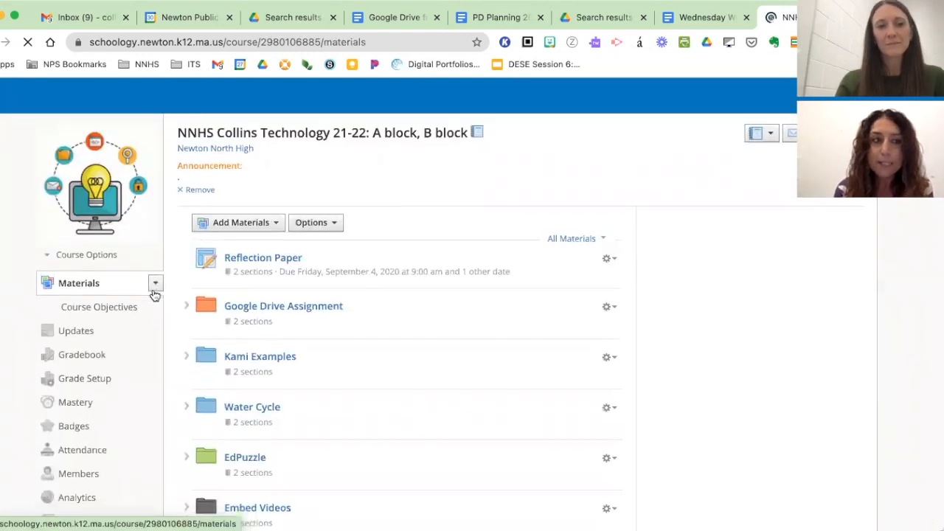
{"action": "scroll", "coordinate": [153, 295], "scroll_direction": "down", "scroll_amount": 10}
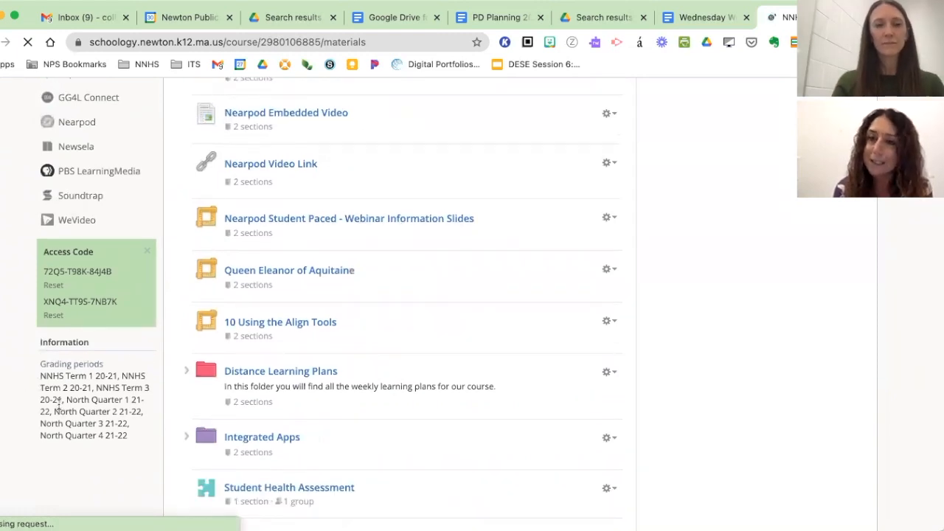
{"action": "scroll", "coordinate": [59, 404], "scroll_direction": "up", "scroll_amount": 5}
{"action": "scroll", "coordinate": [111, 366], "scroll_direction": "down", "scroll_amount": 1}
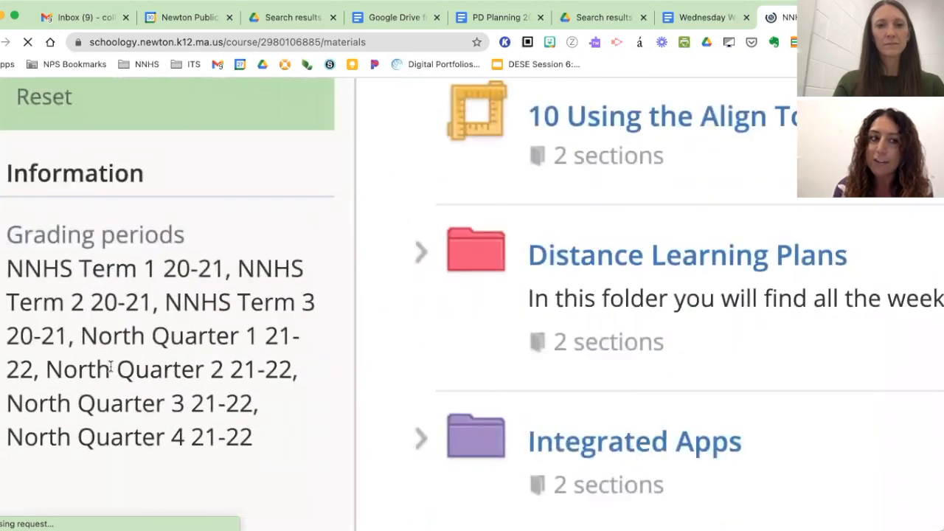
{"action": "scroll", "coordinate": [110, 367], "scroll_direction": "down", "scroll_amount": 1}
{"action": "scroll", "coordinate": [111, 367], "scroll_direction": "left", "scroll_amount": 3}
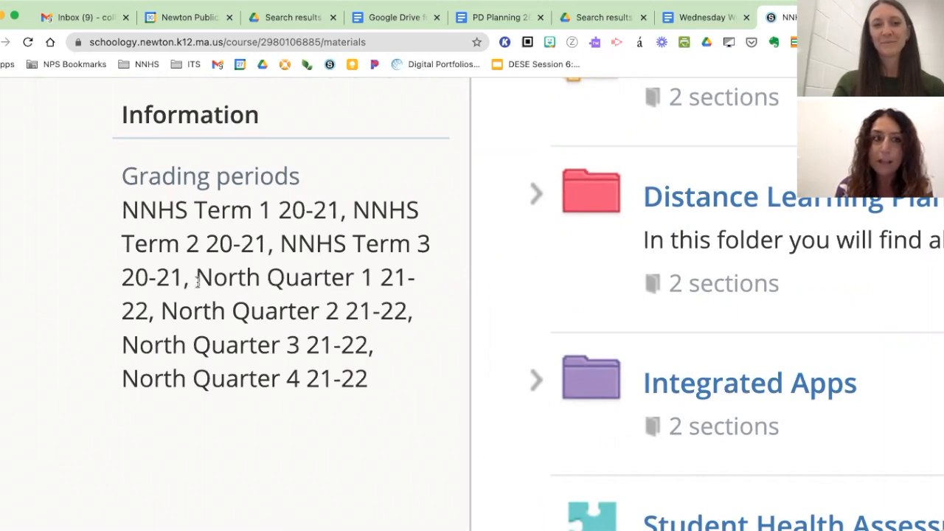
- Highlight North Quarter 1 through North Quarter 4 21-22 in the course's grading period information, then clear the highlight
{"action": "left_click_drag", "start_coordinate": [196, 284], "coordinate": [376, 376]}
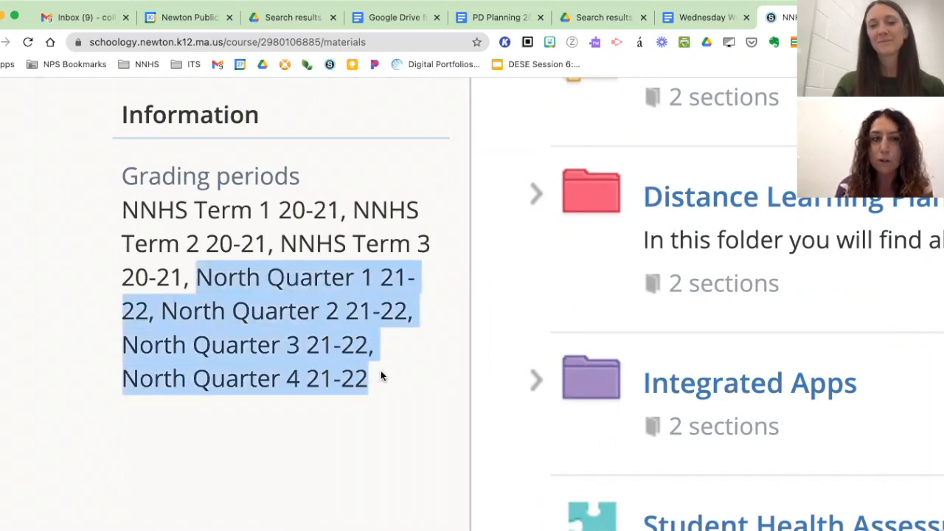
{"action": "left_click", "coordinate": [380, 376]}
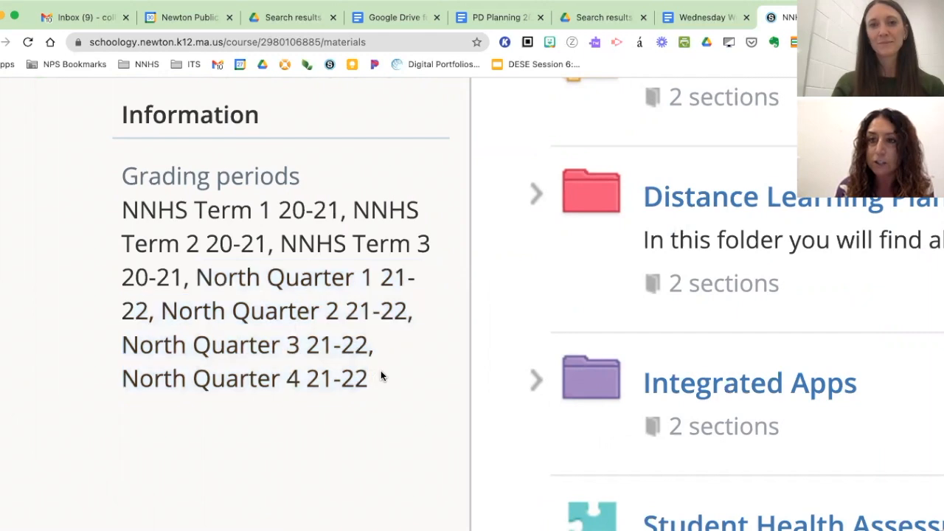
{"action": "key", "text": "ctrl+minus"}
{"action": "key", "text": "ctrl+minus"}
{"action": "key", "text": "ctrl+minus"}
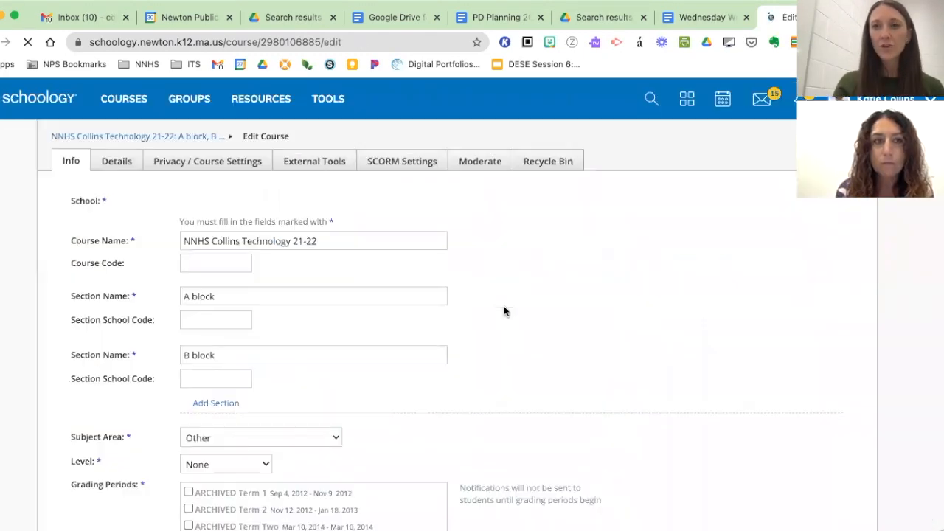
- Reopen the course information for editing and add a third linked section named "E block" below the B block section
{"action": "scroll", "coordinate": [505, 307], "scroll_direction": "down", "scroll_amount": 1}
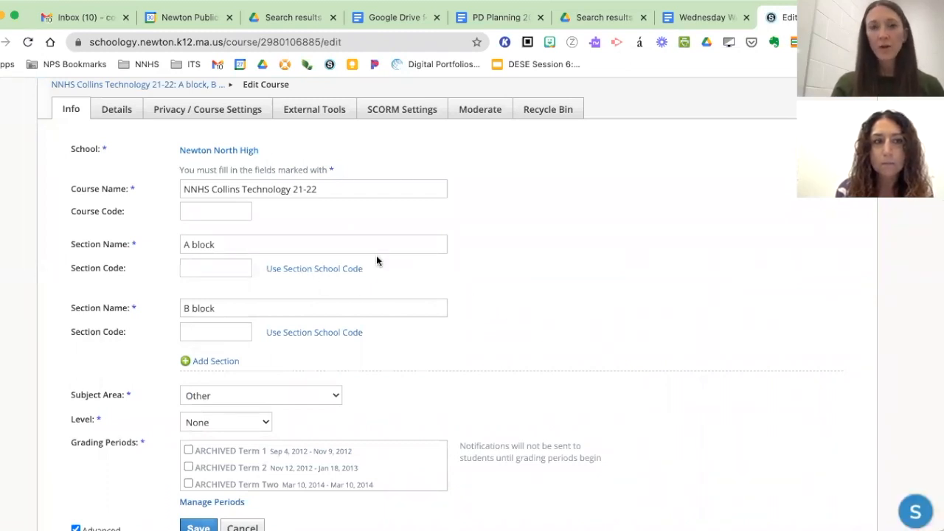
{"action": "scroll", "coordinate": [376, 255], "scroll_direction": "up", "scroll_amount": 1}
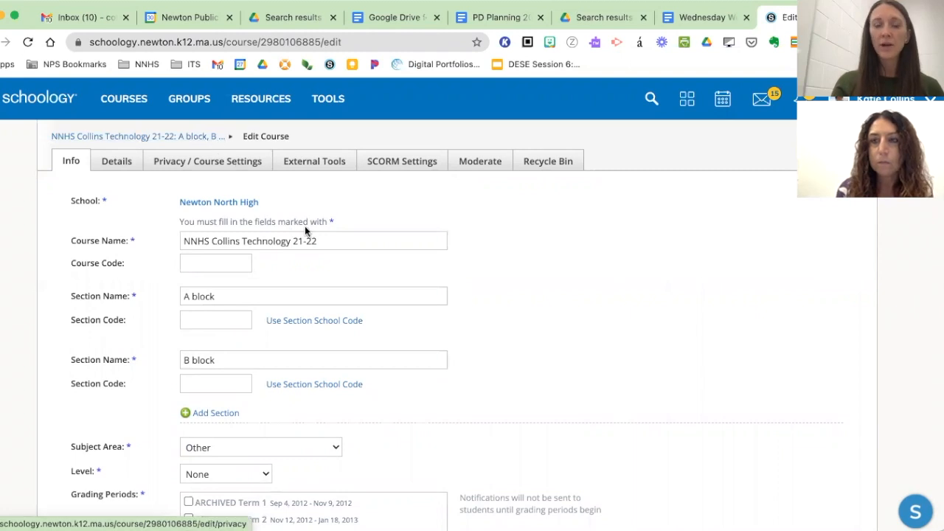
{"action": "scroll", "coordinate": [305, 226], "scroll_direction": "down", "scroll_amount": 2}
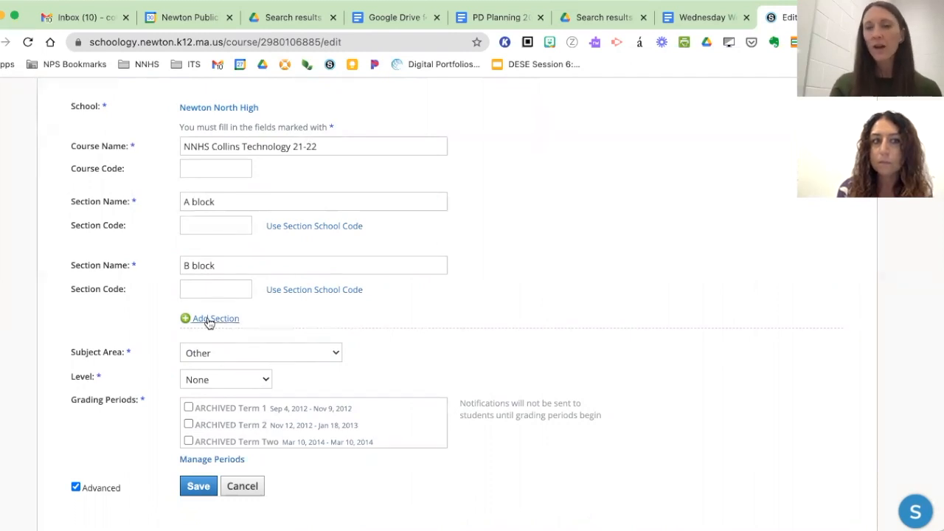
{"action": "left_click", "coordinate": [209, 319]}
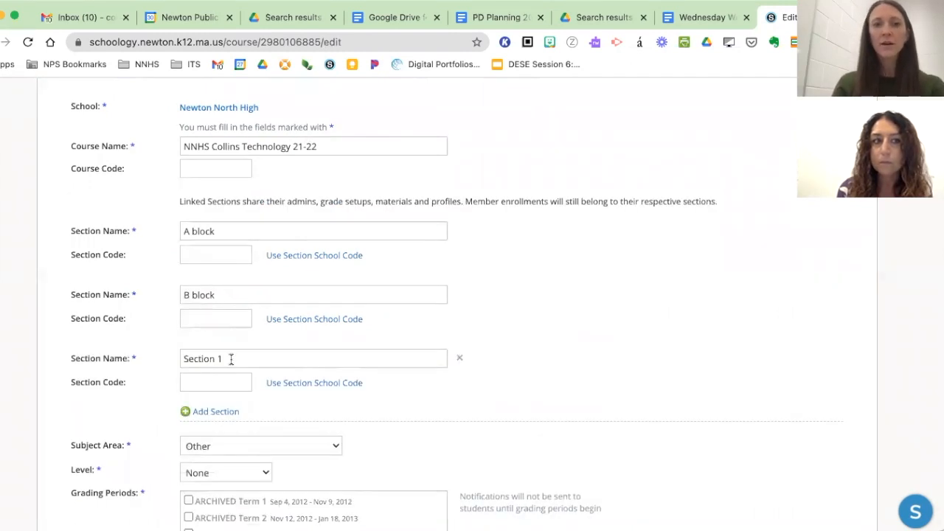
{"action": "left_click_drag", "start_coordinate": [229, 359], "coordinate": [170, 360]}
{"action": "type", "text": "E bl"}
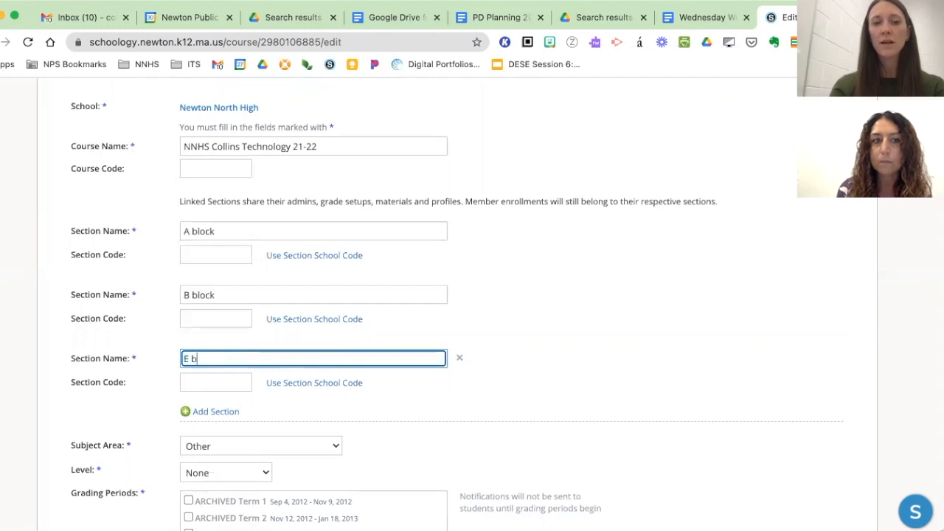
{"action": "key", "text": "BackSpace"}
{"action": "type", "text": "lock"}
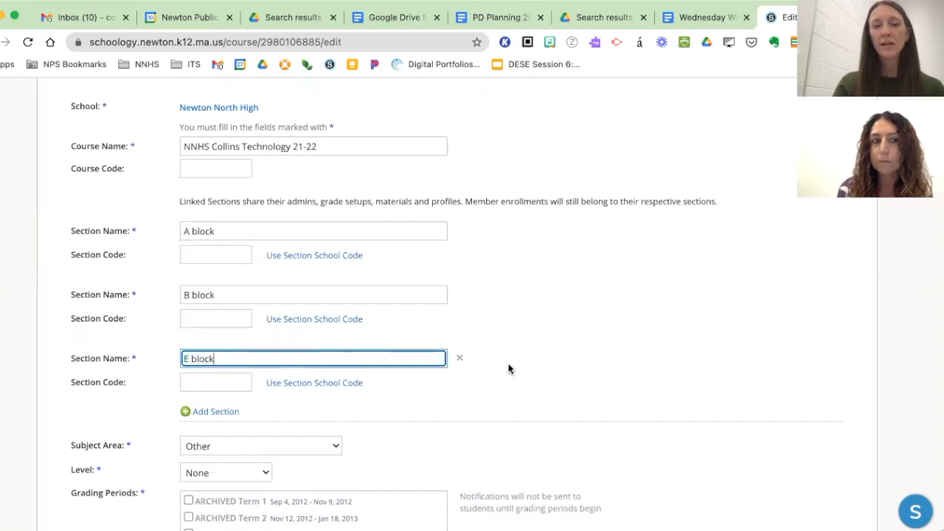
{"action": "left_click", "coordinate": [521, 390]}
{"action": "scroll", "coordinate": [521, 390], "scroll_direction": "down", "scroll_amount": 1}
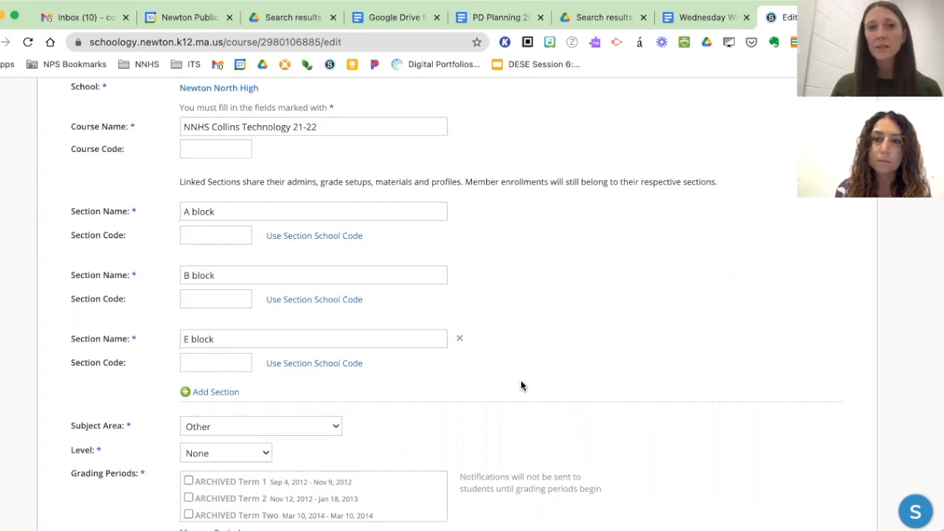
{"action": "scroll", "coordinate": [521, 385], "scroll_direction": "down", "scroll_amount": 1}
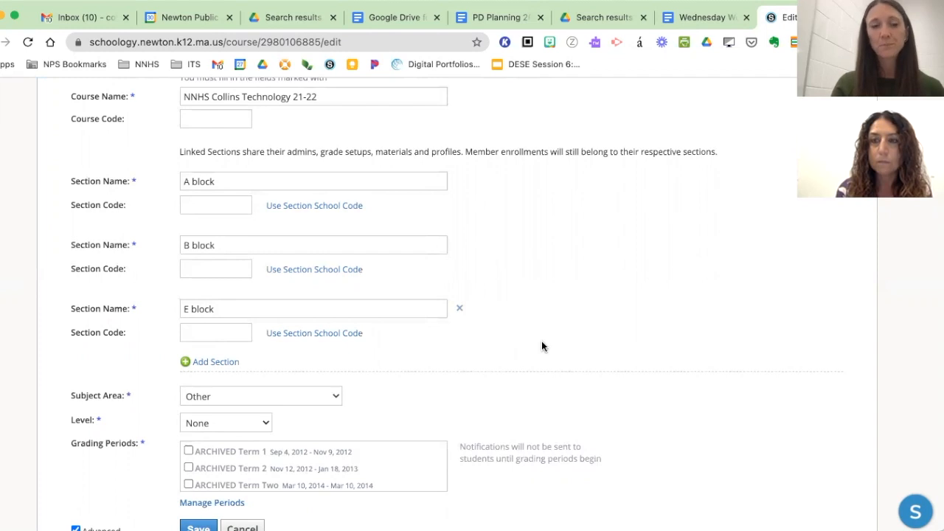
{"action": "scroll", "coordinate": [541, 340], "scroll_direction": "down", "scroll_amount": 1}
{"action": "scroll", "coordinate": [527, 274], "scroll_direction": "up", "scroll_amount": 1}
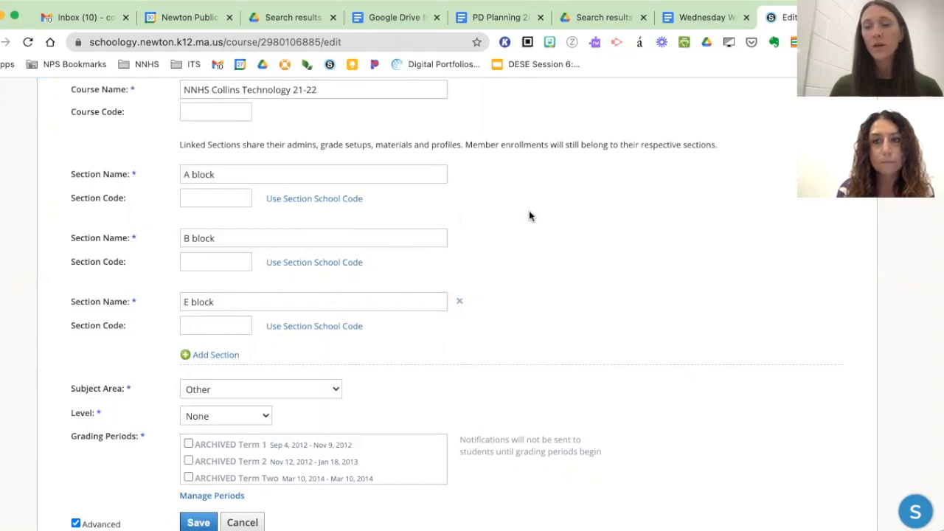
{"action": "scroll", "coordinate": [529, 210], "scroll_direction": "down", "scroll_amount": 5}
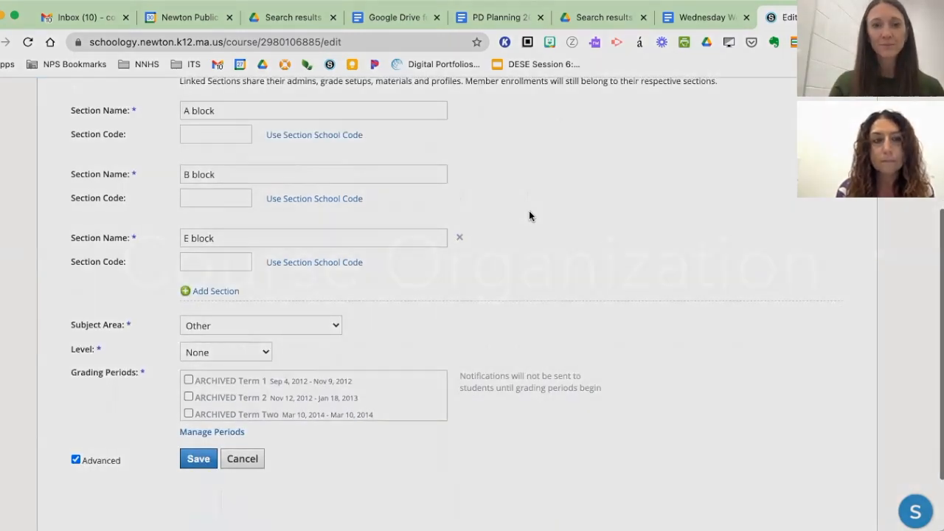
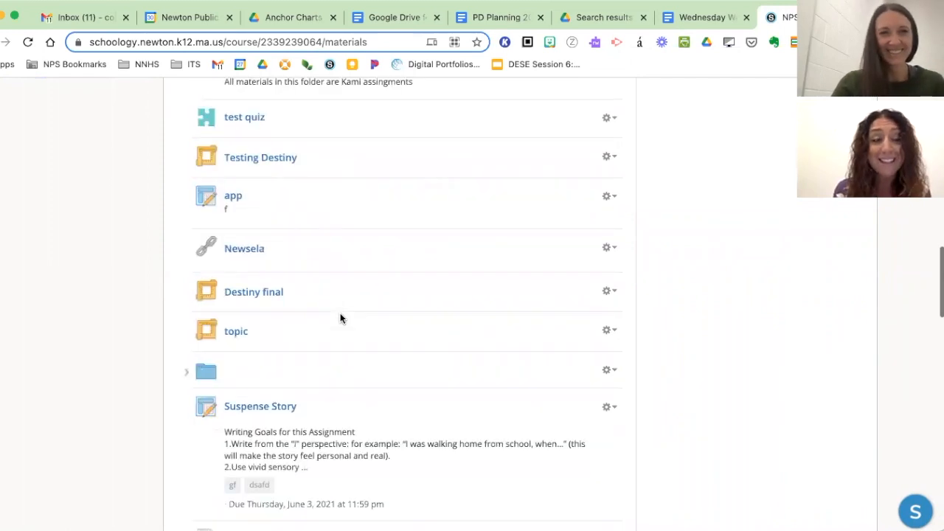
- Look through the September 2021-2022 NPS testing course's long list of materials, reopening the course from the course list along the way
{"action": "scroll", "coordinate": [340, 318], "scroll_direction": "down", "scroll_amount": 7}
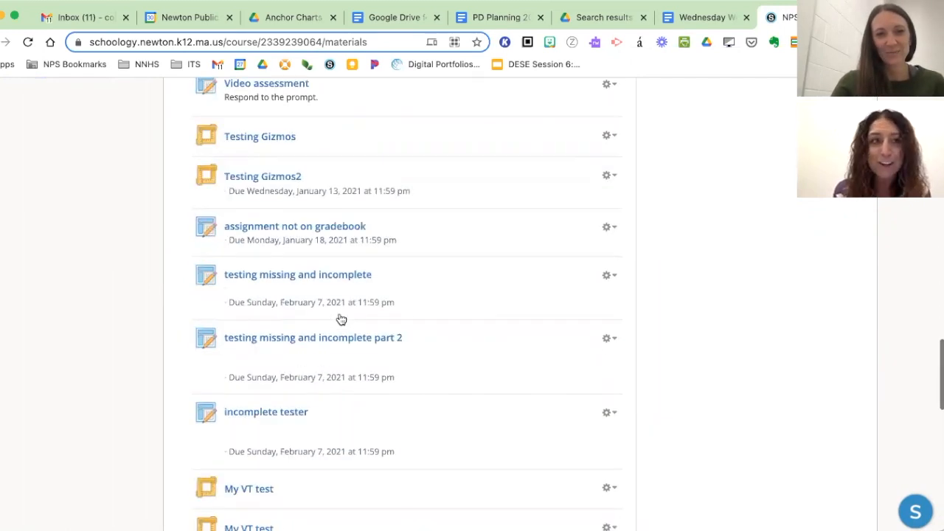
{"action": "scroll", "coordinate": [340, 317], "scroll_direction": "down", "scroll_amount": 5}
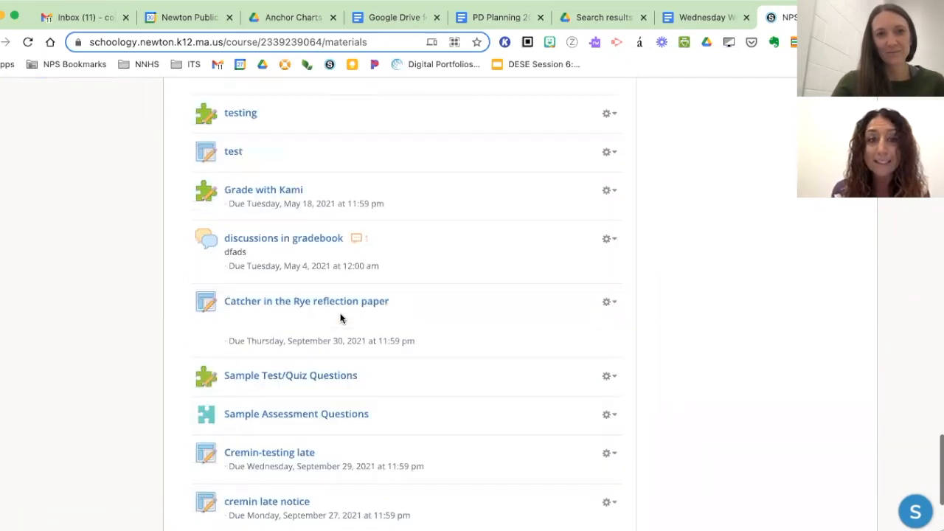
{"action": "scroll", "coordinate": [340, 315], "scroll_direction": "up", "scroll_amount": 20}
{"action": "scroll", "coordinate": [340, 315], "scroll_direction": "up", "scroll_amount": 1}
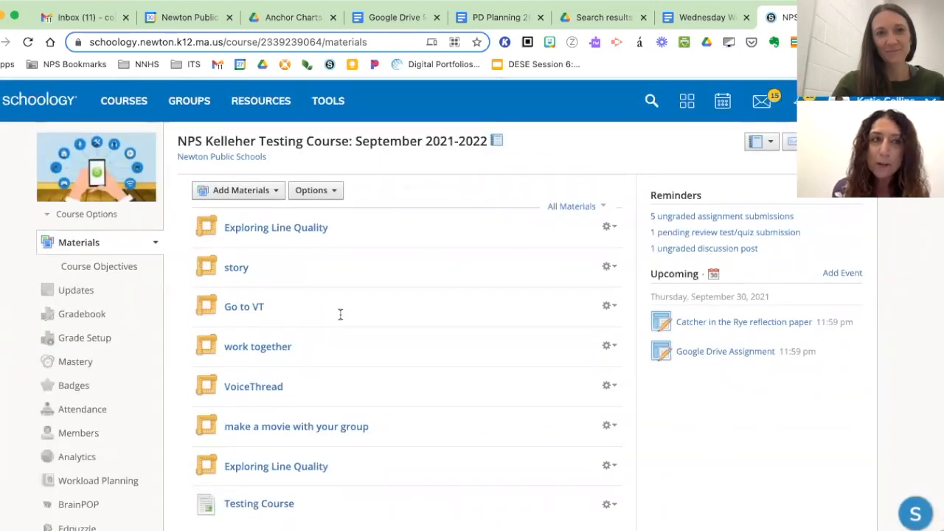
{"action": "left_click", "coordinate": [140, 106]}
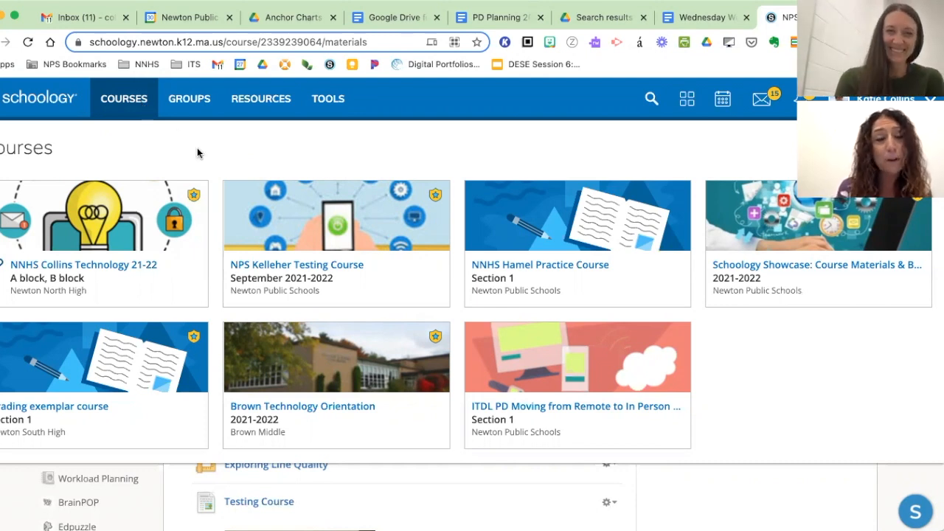
{"action": "left_click", "coordinate": [394, 244]}
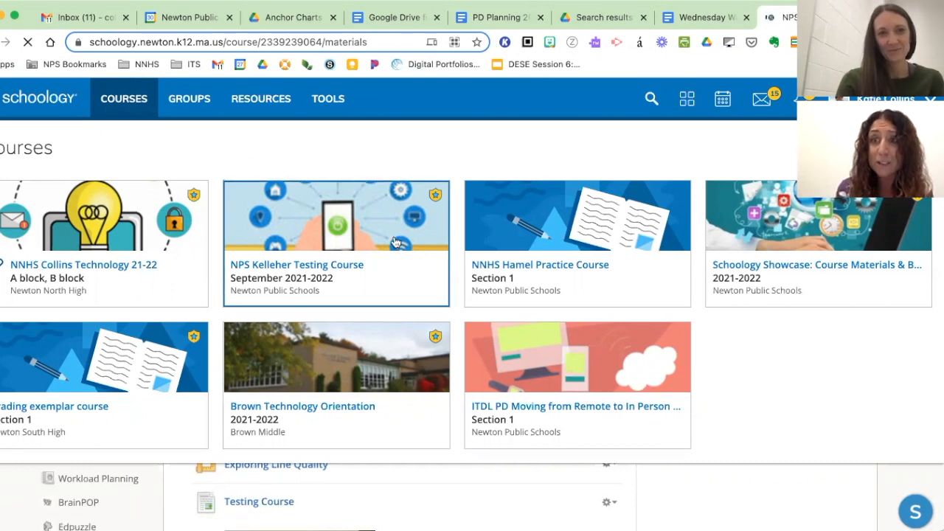
{"action": "scroll", "coordinate": [377, 309], "scroll_direction": "down", "scroll_amount": 5}
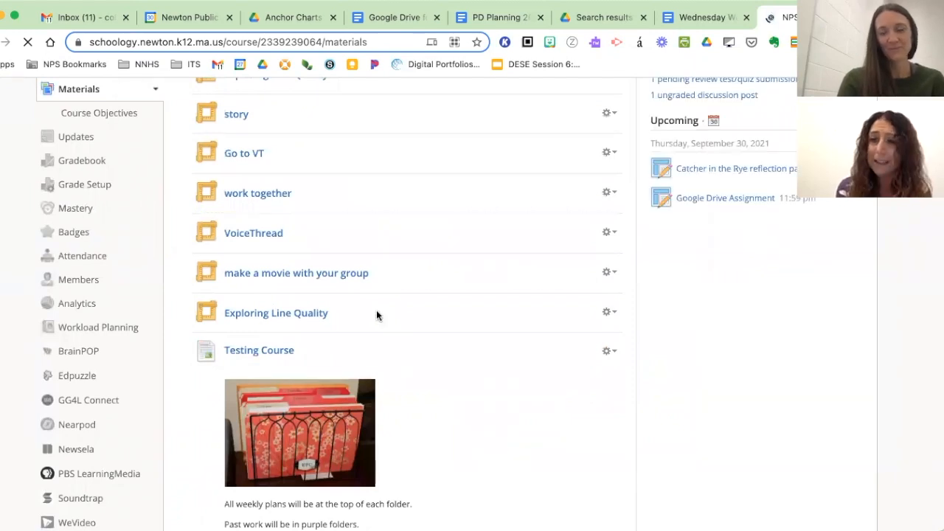
{"action": "scroll", "coordinate": [377, 316], "scroll_direction": "down", "scroll_amount": 2}
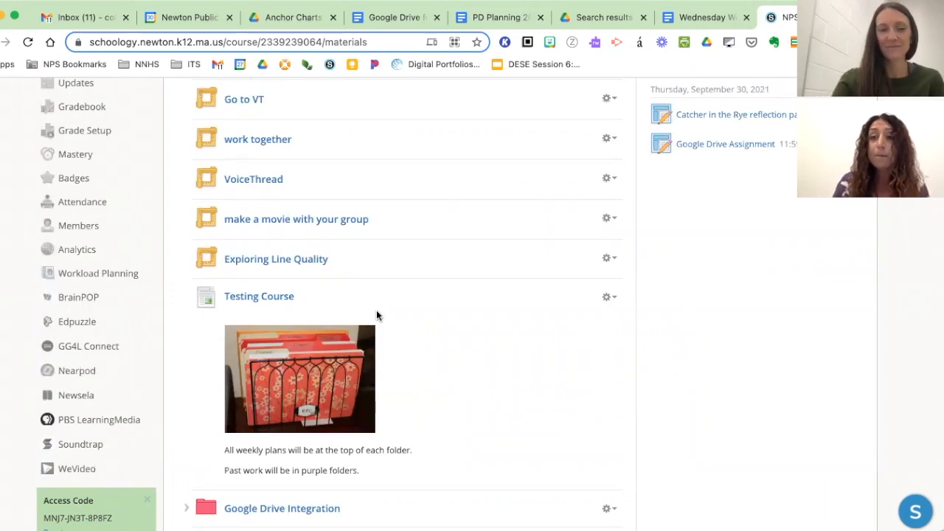
{"action": "scroll", "coordinate": [376, 315], "scroll_direction": "down", "scroll_amount": 8}
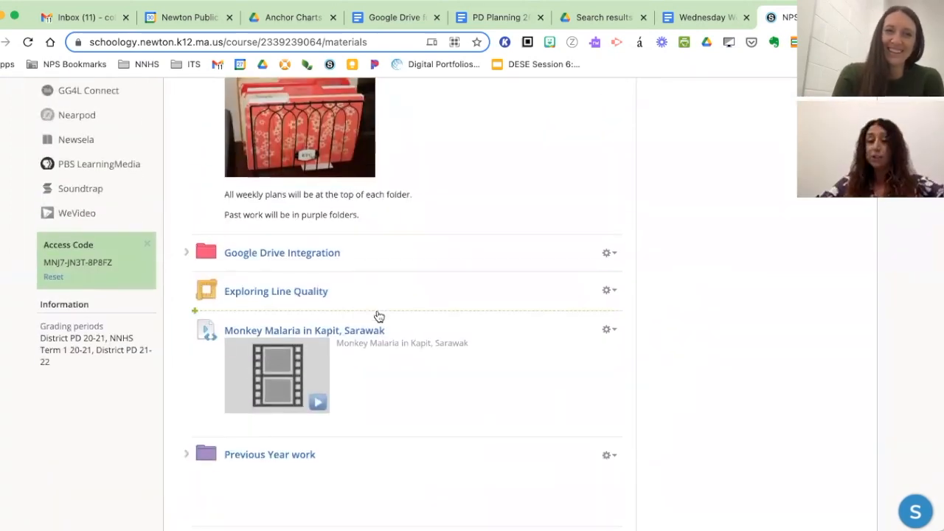
{"action": "scroll", "coordinate": [377, 315], "scroll_direction": "up", "scroll_amount": 1}
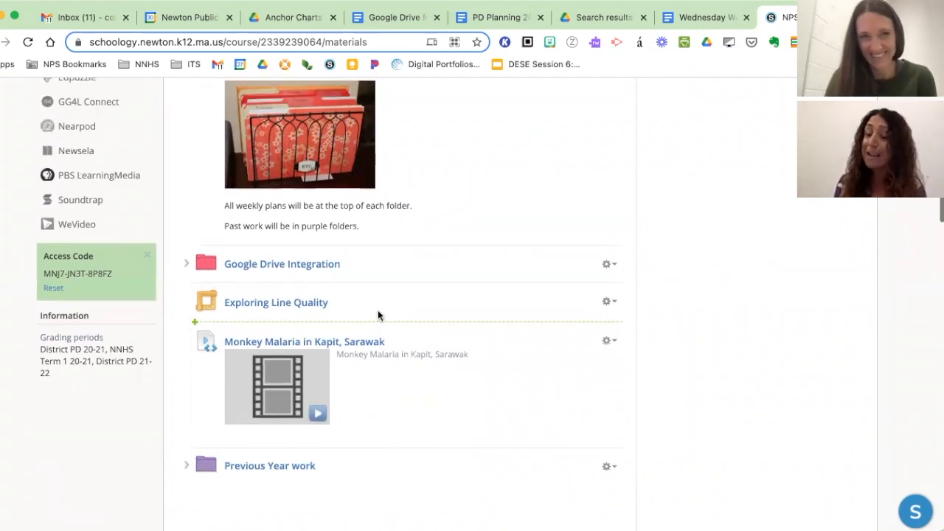
{"action": "scroll", "coordinate": [378, 316], "scroll_direction": "down", "scroll_amount": 4}
{"action": "scroll", "coordinate": [377, 316], "scroll_direction": "down", "scroll_amount": 15}
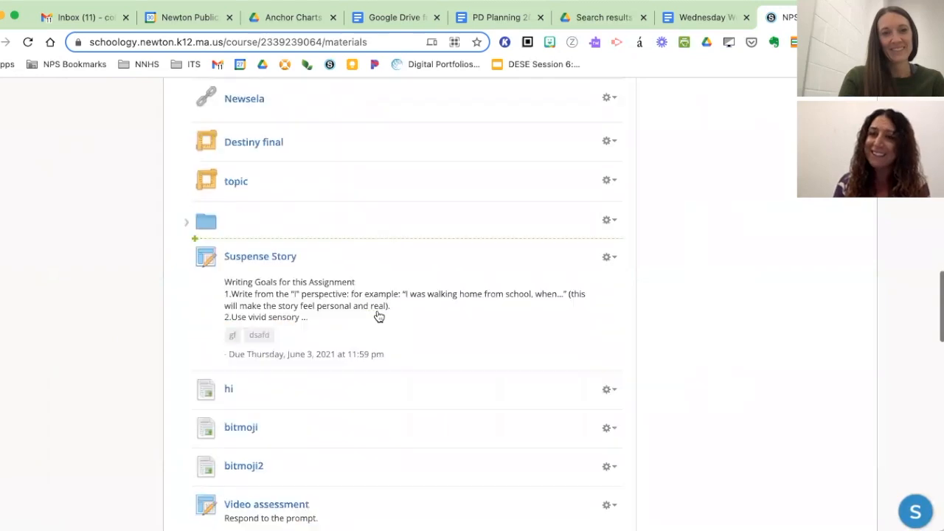
{"action": "scroll", "coordinate": [378, 315], "scroll_direction": "up", "scroll_amount": 20}
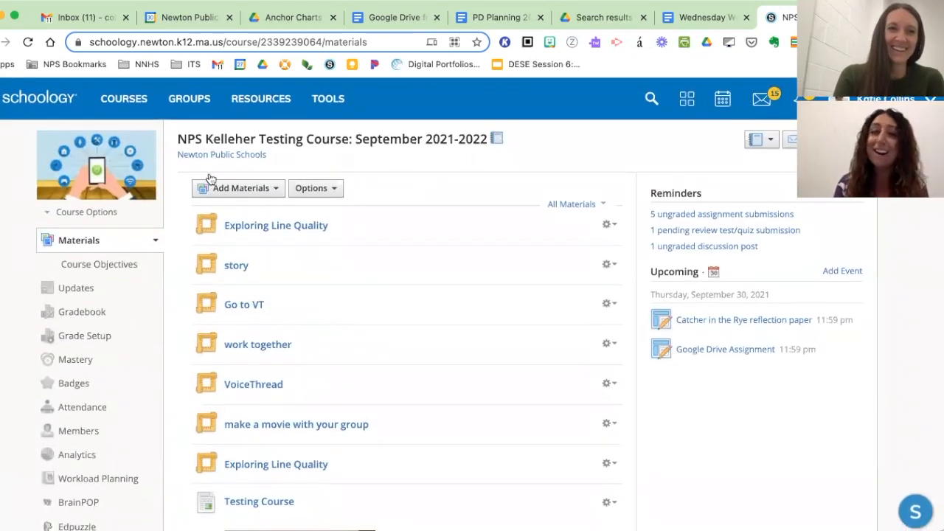
- Switch to the Newton North High technology 21-22 course with A block and B block, and view the kinds of materials that can be added
{"action": "left_click", "coordinate": [146, 104]}
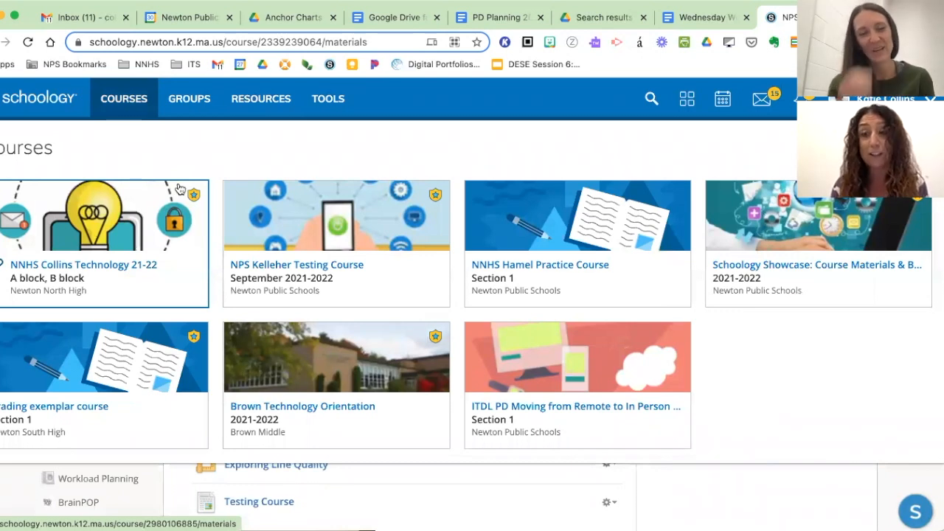
{"action": "left_click", "coordinate": [167, 203]}
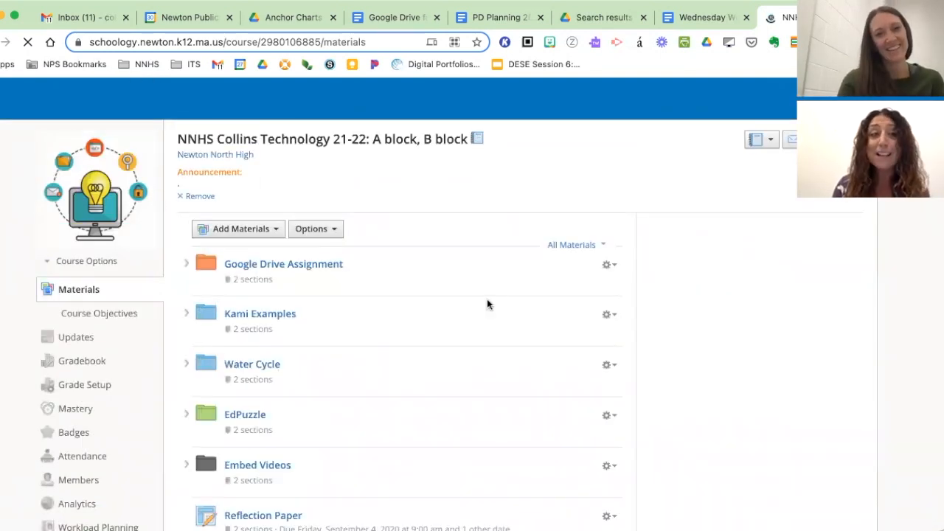
{"action": "scroll", "coordinate": [487, 300], "scroll_direction": "down", "scroll_amount": 1}
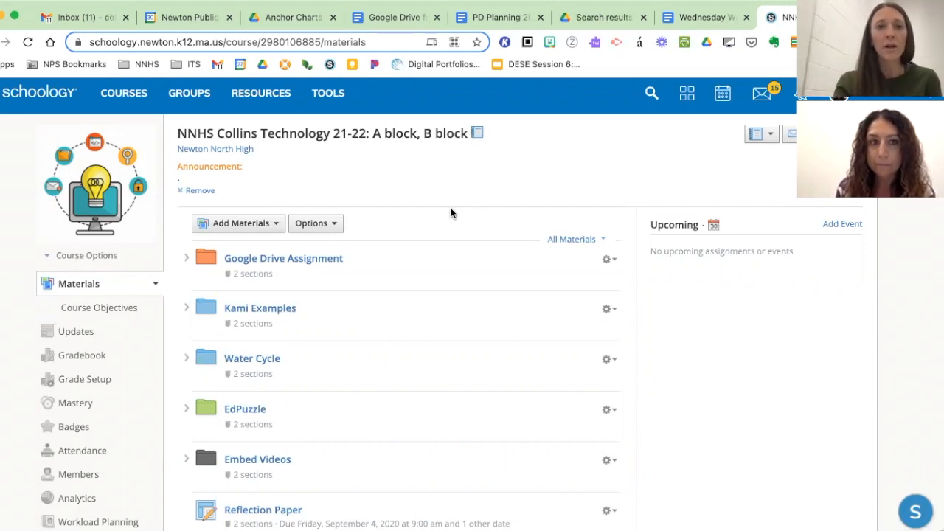
{"action": "scroll", "coordinate": [351, 213], "scroll_direction": "down", "scroll_amount": 1}
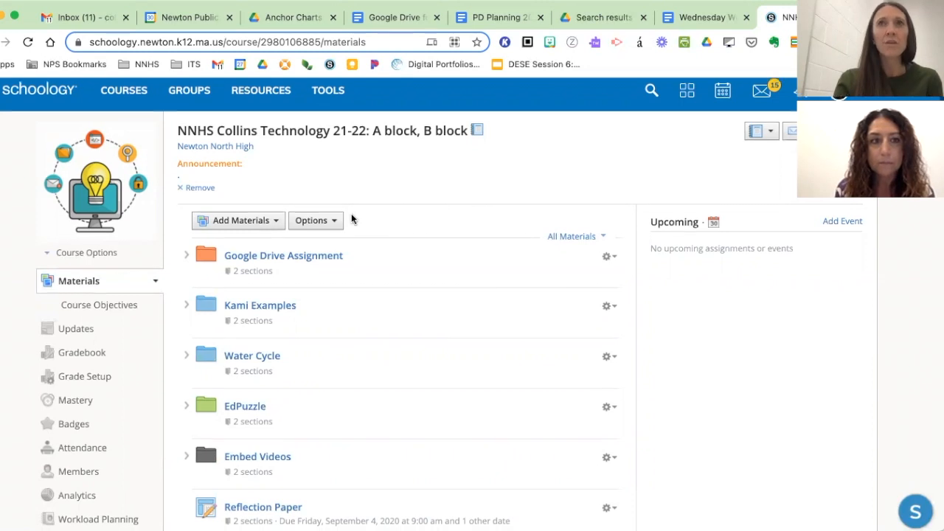
{"action": "left_click", "coordinate": [234, 215]}
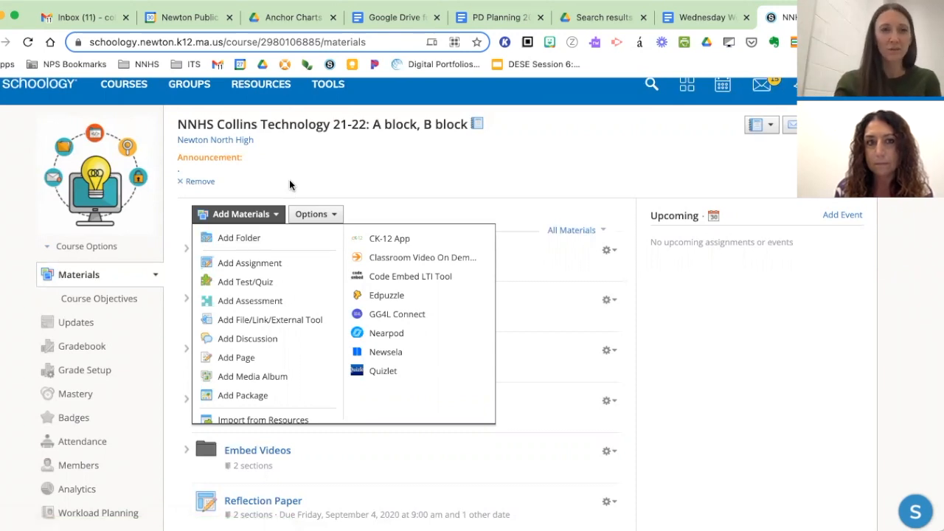
{"action": "left_click", "coordinate": [397, 190]}
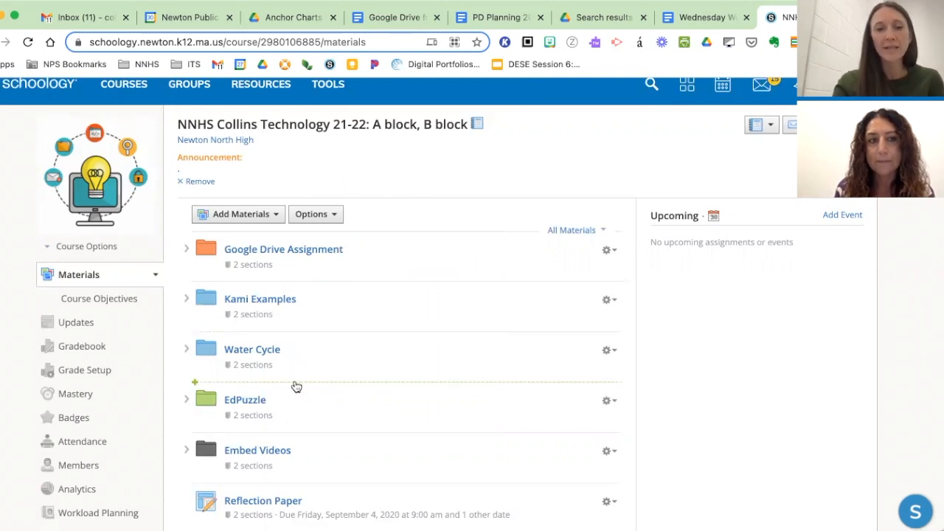
- Create a purple folder titled "Opinion Writing" between the Google Drive Assignment and Kami Examples folders, leaving its description empty
{"action": "left_click", "coordinate": [277, 288]}
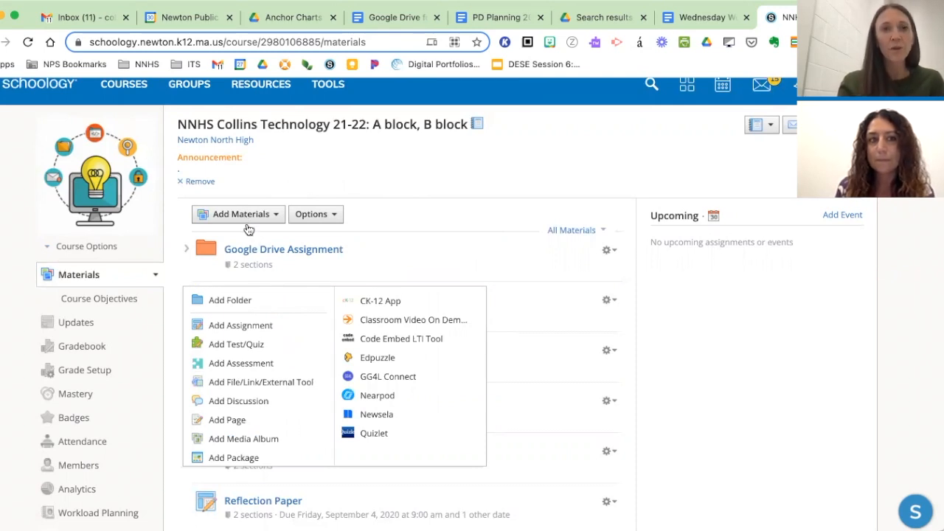
{"action": "left_click", "coordinate": [220, 300]}
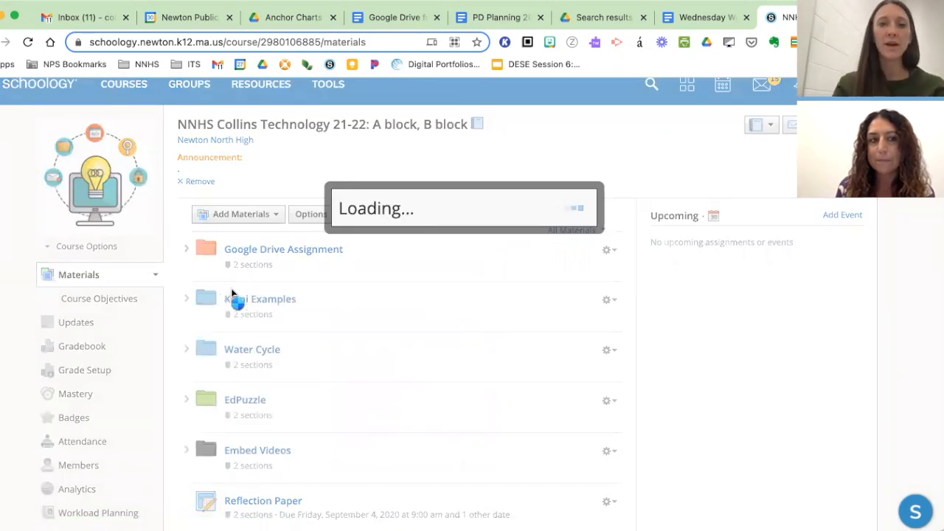
{"action": "type", "text": "Opinion Writing"}
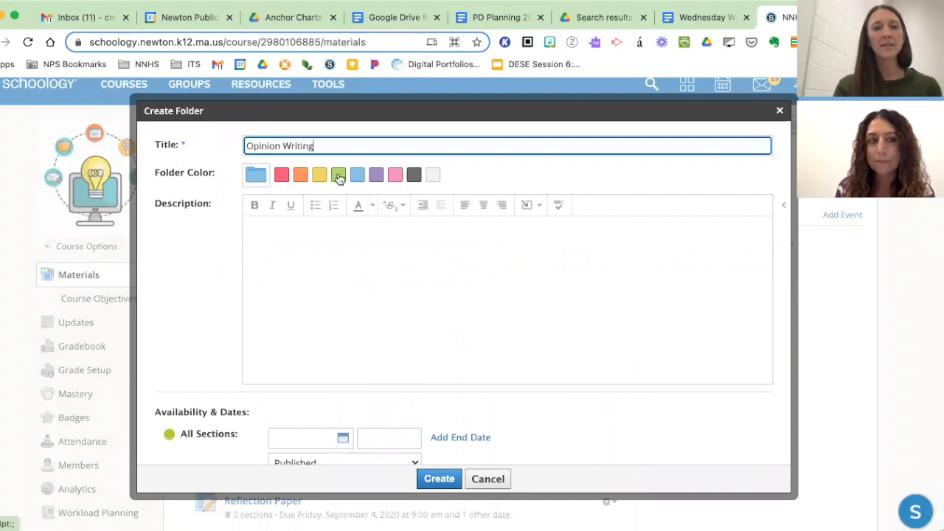
{"action": "left_click", "coordinate": [376, 174]}
{"action": "left_click", "coordinate": [339, 240]}
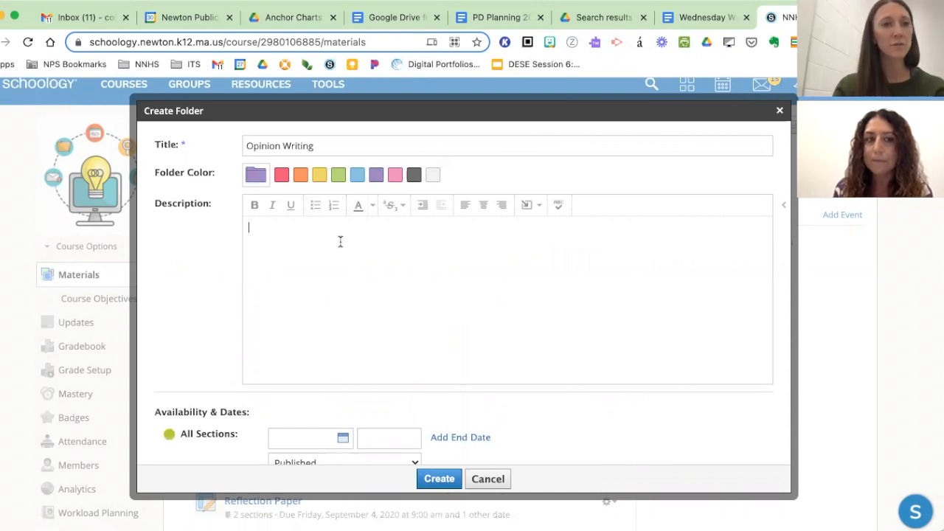
{"action": "scroll", "coordinate": [357, 298], "scroll_direction": "down", "scroll_amount": 2}
{"action": "scroll", "coordinate": [349, 319], "scroll_direction": "down", "scroll_amount": 2}
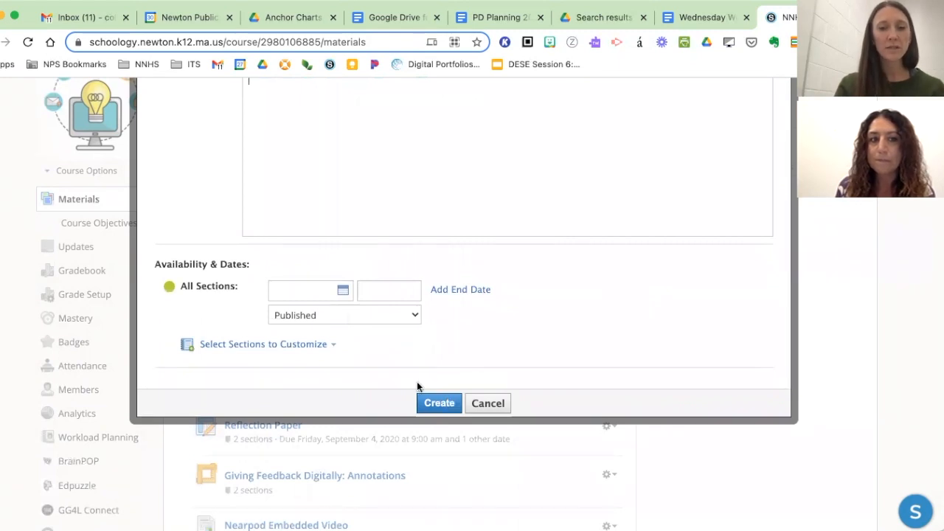
{"action": "left_click", "coordinate": [439, 403]}
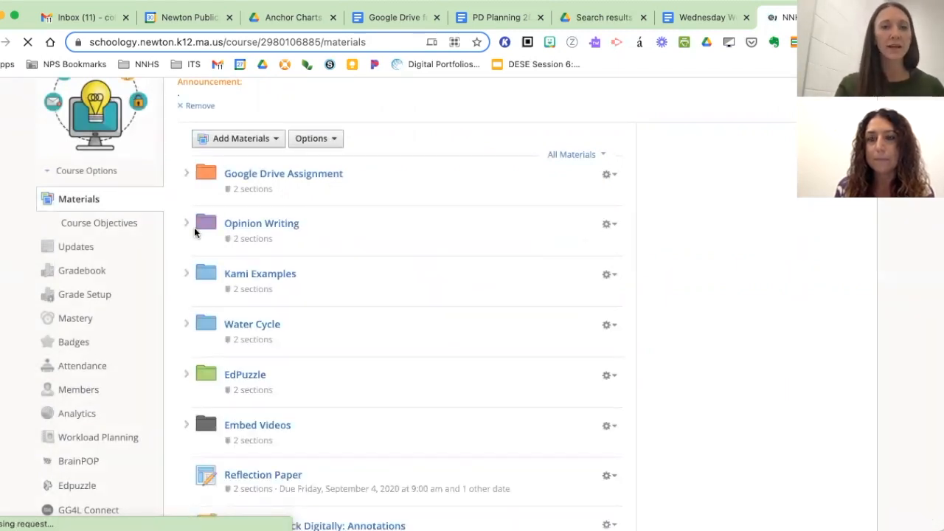
- Open the Opinion Writing folder and start a new assignment inside it
{"action": "scroll", "coordinate": [331, 203], "scroll_direction": "up", "scroll_amount": 2}
{"action": "scroll", "coordinate": [331, 203], "scroll_direction": "down", "scroll_amount": 1}
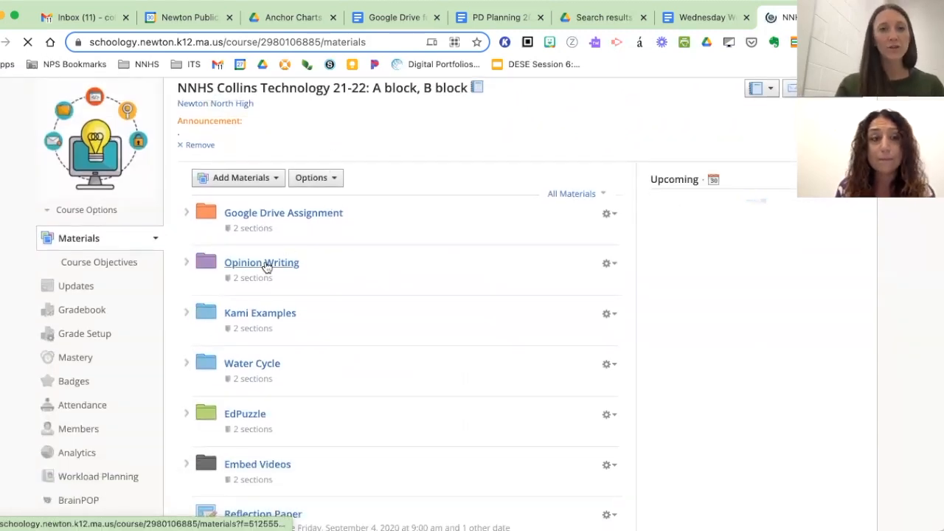
{"action": "left_click", "coordinate": [264, 264]}
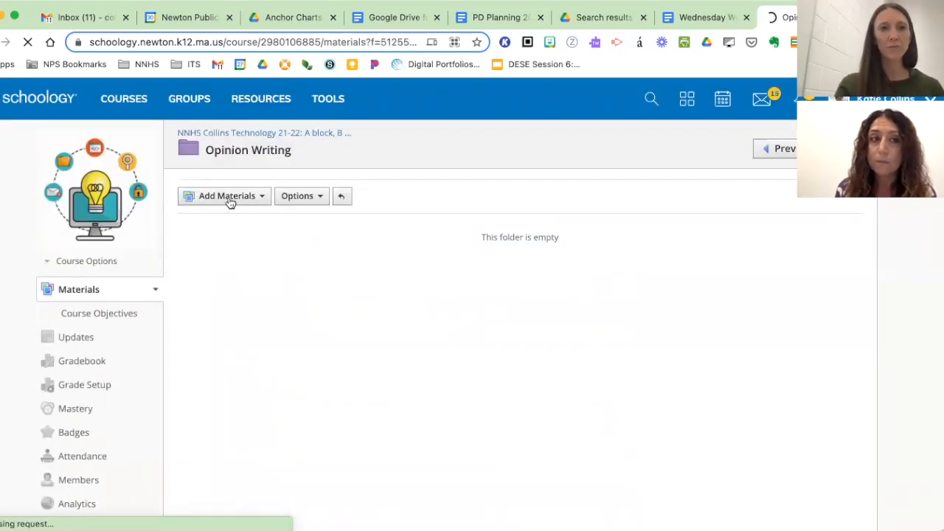
{"action": "left_click", "coordinate": [230, 199]}
{"action": "left_click", "coordinate": [238, 245]}
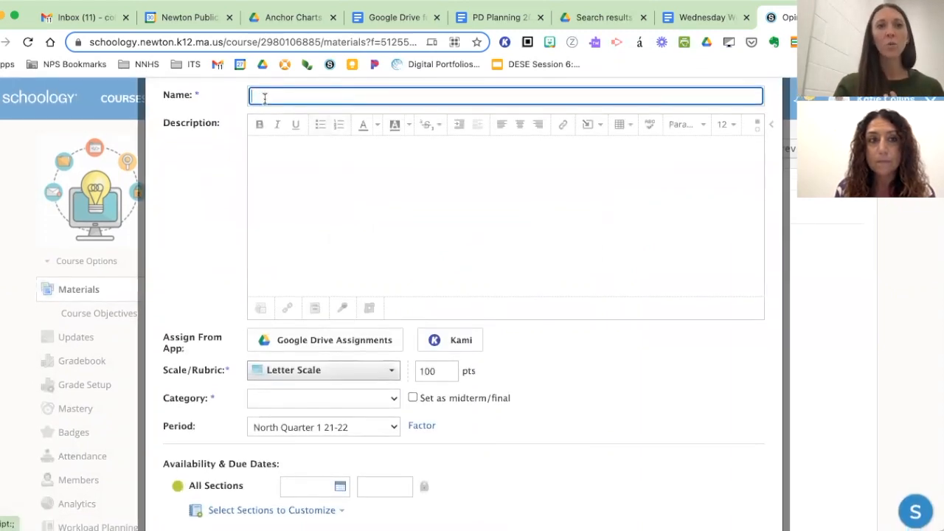
- Name the new assignment "Free Write #1 - Opinion"
{"action": "left_click", "coordinate": [267, 98]}
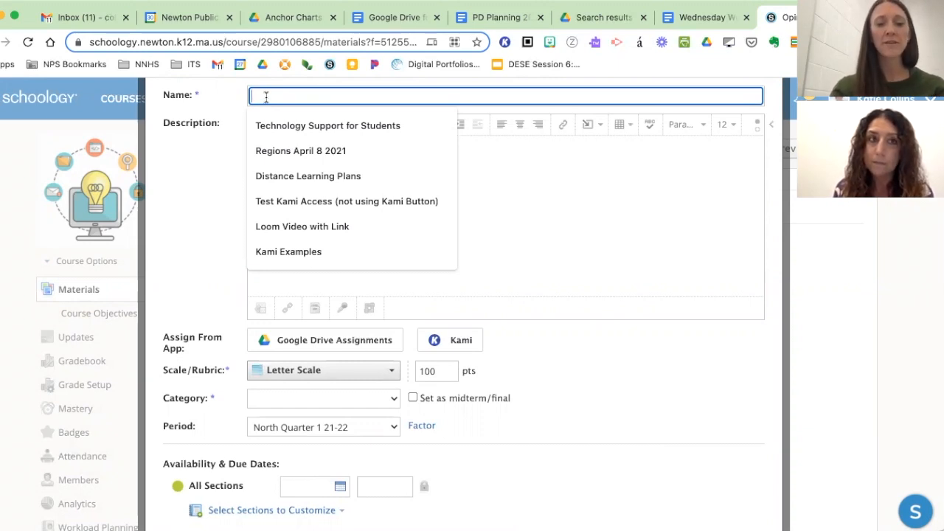
{"action": "key", "text": "Escape"}
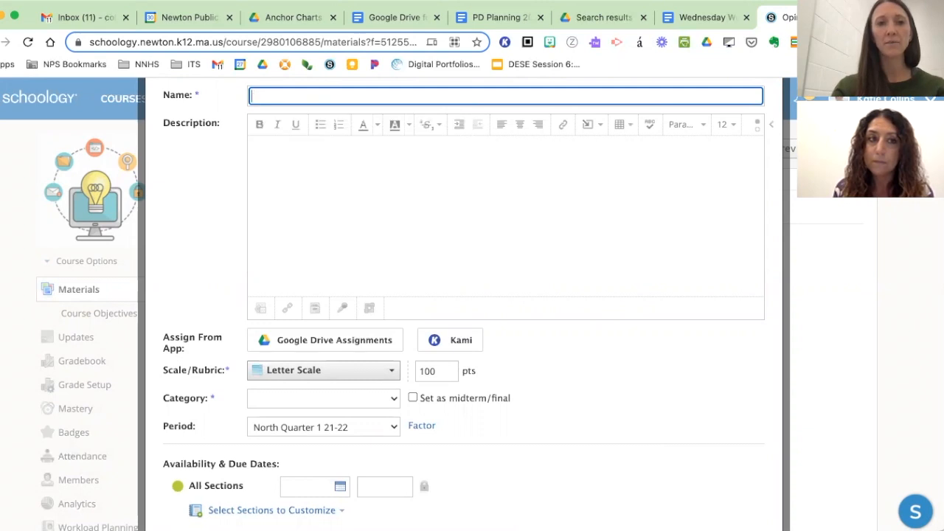
{"action": "type", "text": "Op"}
{"action": "key", "text": "BackSpace"}
{"action": "key", "text": "BackSpace"}
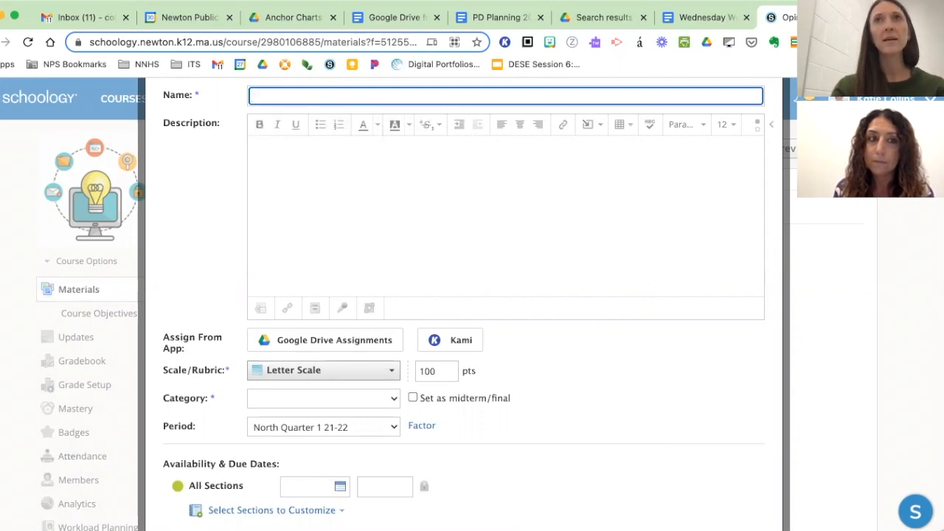
{"action": "type", "text": "O"}
{"action": "key", "text": "BackSpace"}
{"action": "type", "text": "Free"}
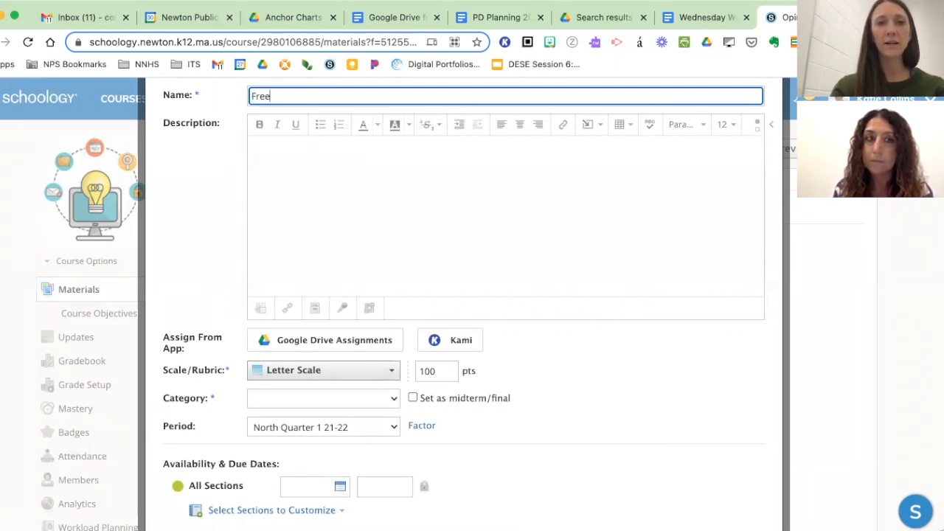
{"action": "type", "text": " Write #"}
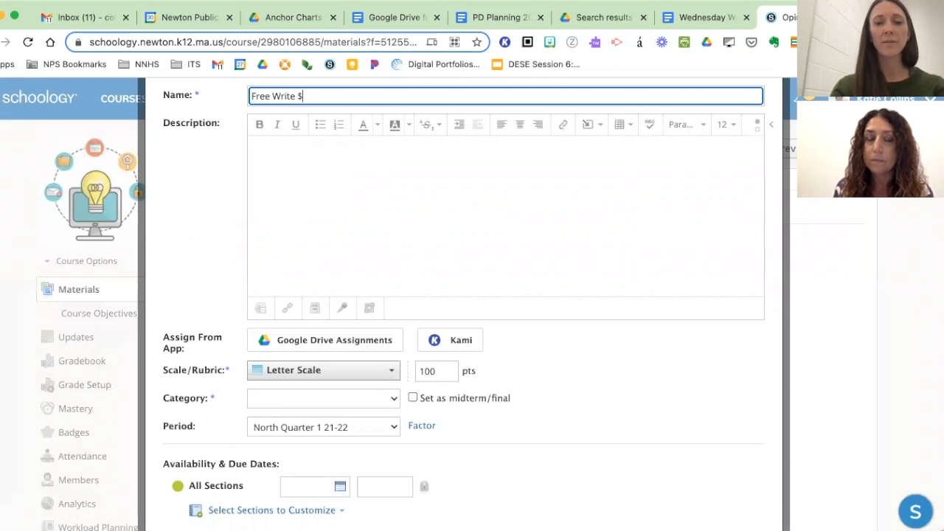
{"action": "type", "text": "1 - Opi"}
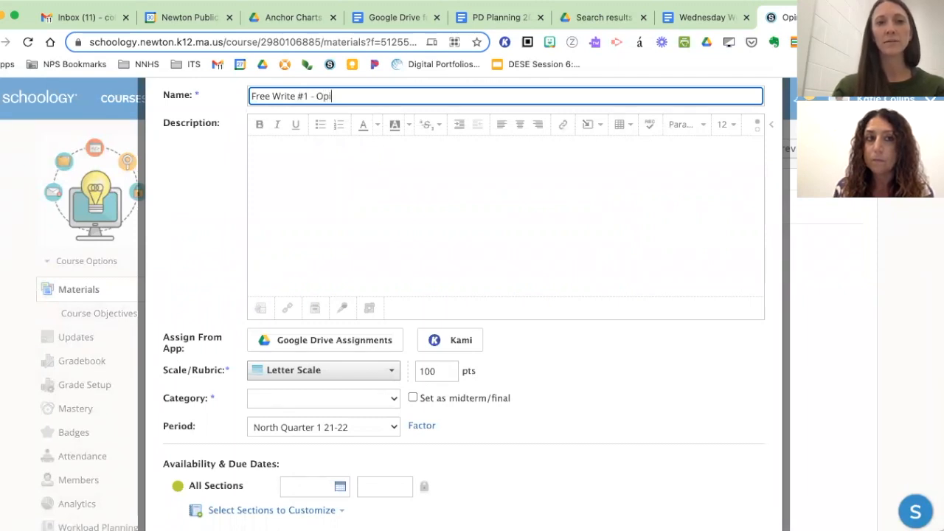
{"action": "type", "text": "nion"}
- Paste the copied instructions for the 5-minute chocolate or white milk opinion writing task into the assignment's description
{"action": "left_click", "coordinate": [281, 147]}
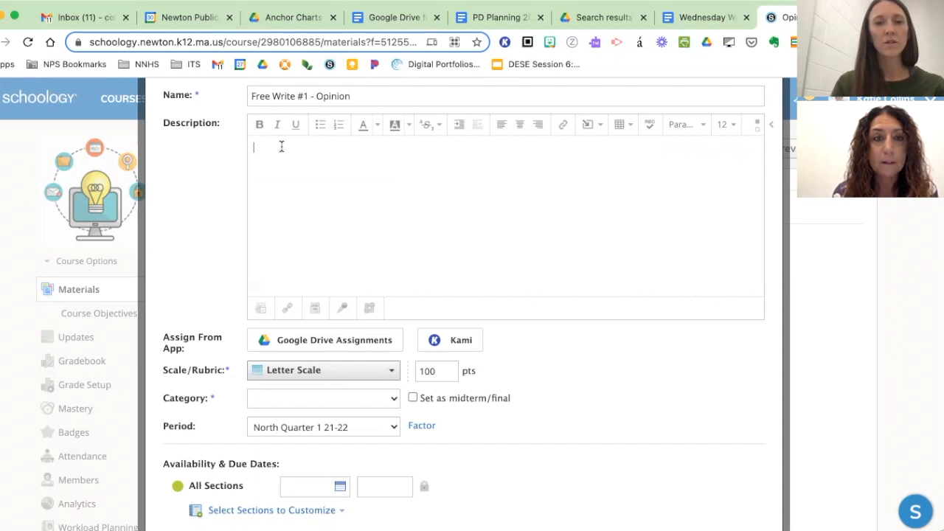
{"action": "type", "text": "Take 5 minutes to use the create feature under \"submit assinment\" button to write about why you think we should sell chocolate milk or white milk at school.  Remember to be as descriptive as possible - thinking about the reserach we have realy completed with one another."}
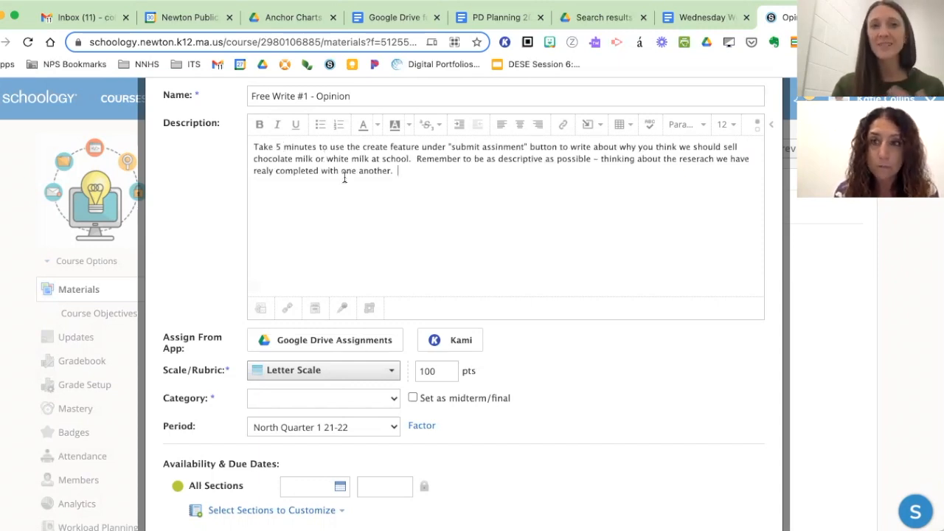
{"action": "scroll", "coordinate": [384, 213], "scroll_direction": "down", "scroll_amount": 1}
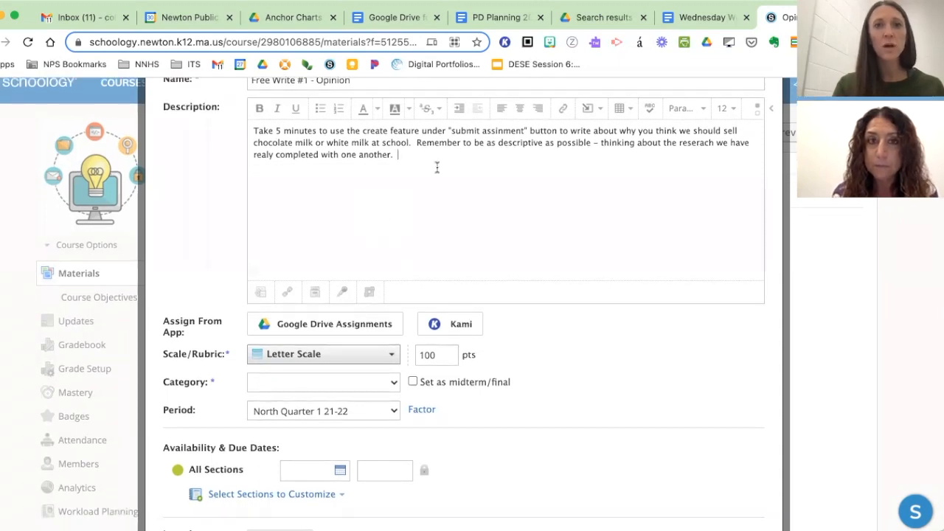
- Correct the misspelled word in the description's quoted phrase so it reads "submit assignment"
{"action": "double_click", "coordinate": [492, 130]}
{"action": "key", "text": "BackSpace"}
{"action": "type", "text": "submit assignment"}
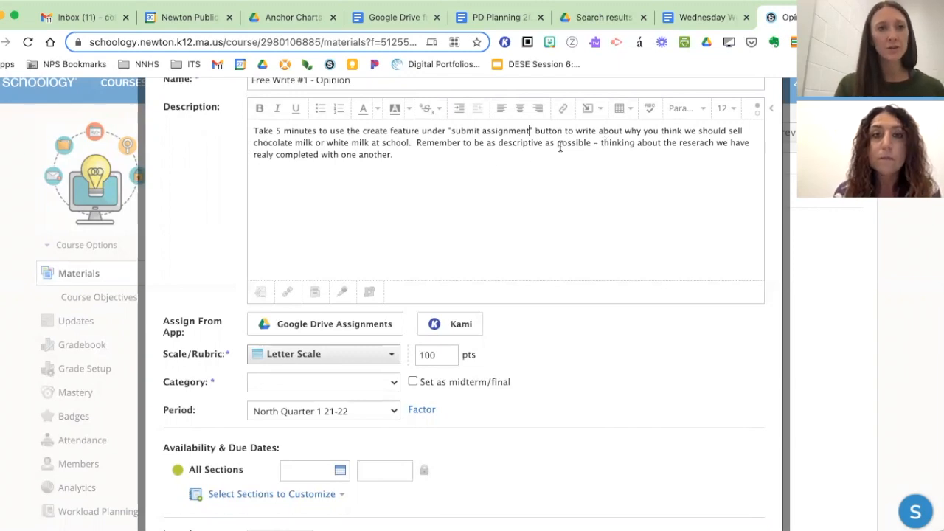
- Create the free-write assignment for all sections with the (Ungraded) category, Letter Scale and the North Quarter 1 21-22 period
{"action": "scroll", "coordinate": [402, 238], "scroll_direction": "down", "scroll_amount": 1}
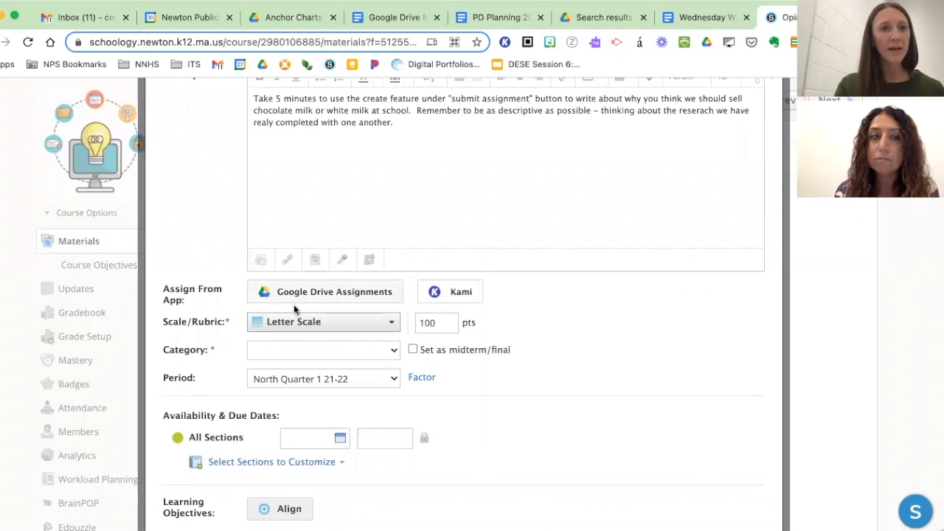
{"action": "scroll", "coordinate": [287, 327], "scroll_direction": "down", "scroll_amount": 3}
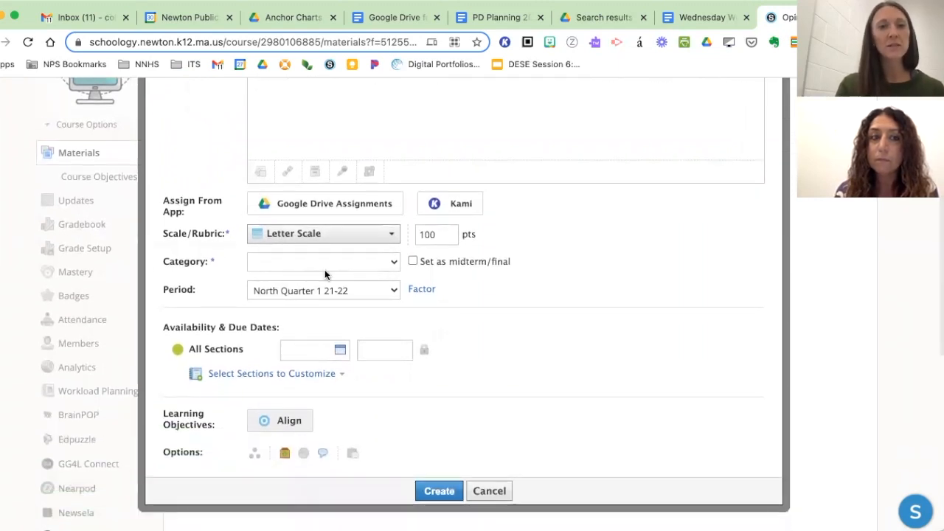
{"action": "scroll", "coordinate": [325, 269], "scroll_direction": "down", "scroll_amount": 1}
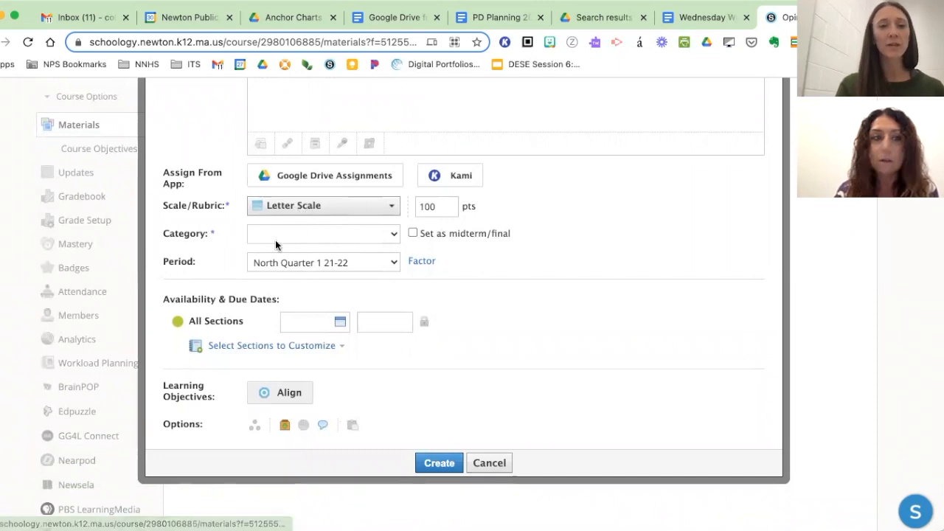
{"action": "scroll", "coordinate": [345, 272], "scroll_direction": "down", "scroll_amount": 3}
{"action": "left_click", "coordinate": [441, 389]}
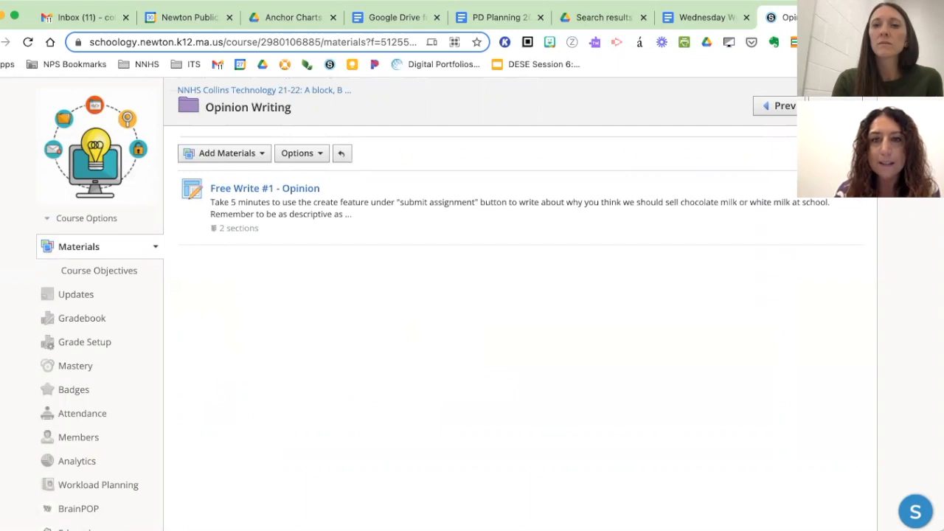
- Reopen Free Write #1 - Opinion for editing and add blank lines below the description's instructions
{"action": "left_click", "coordinate": [833, 211]}
{"action": "left_click", "coordinate": [829, 214]}
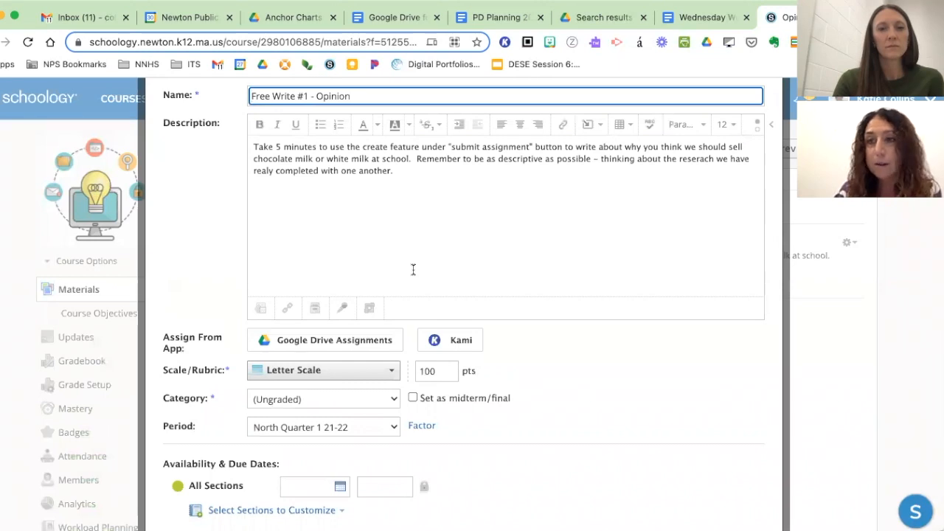
{"action": "left_click", "coordinate": [373, 230]}
{"action": "key", "text": "Return"}
{"action": "key", "text": "Return"}
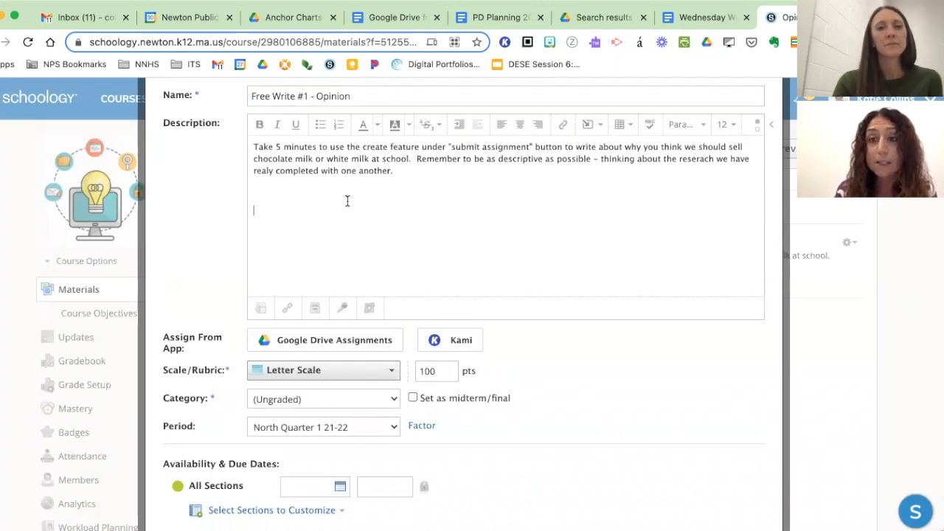
{"action": "left_click", "coordinate": [564, 130]}
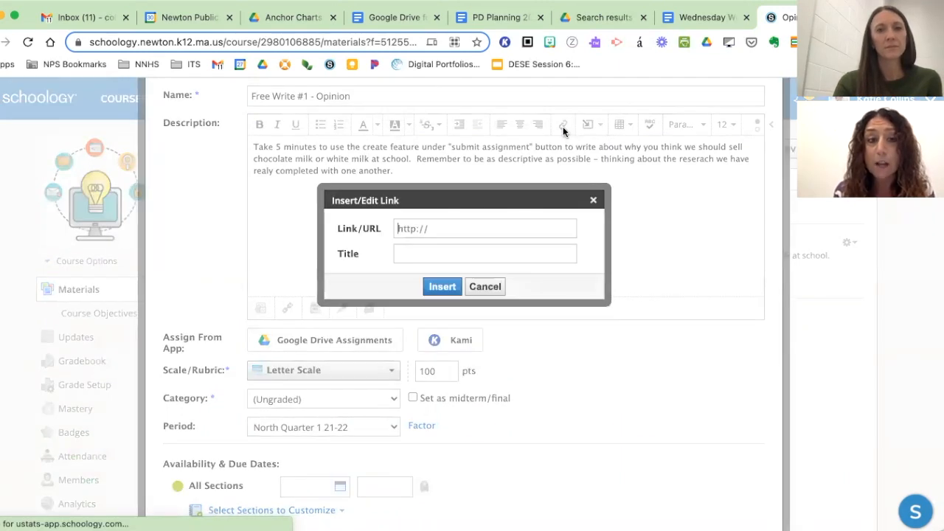
{"action": "left_click", "coordinate": [438, 254]}
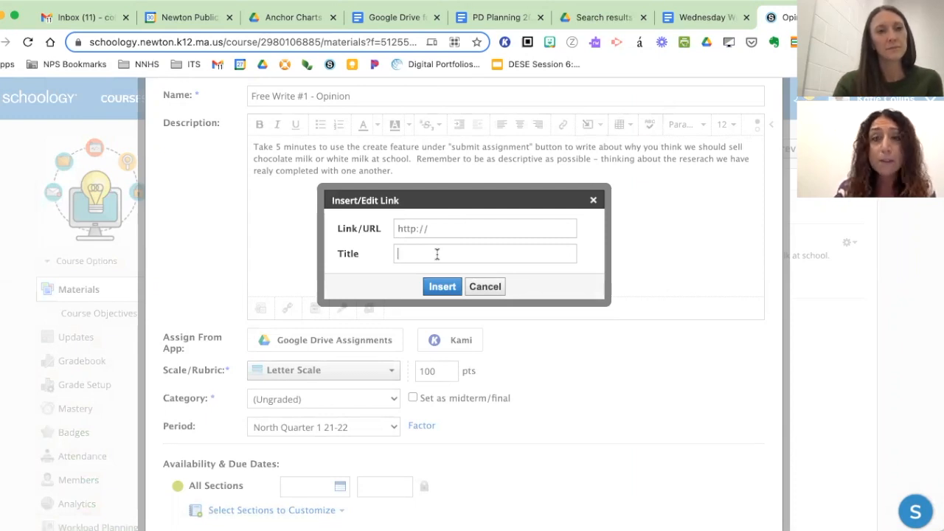
{"action": "left_click", "coordinate": [485, 287]}
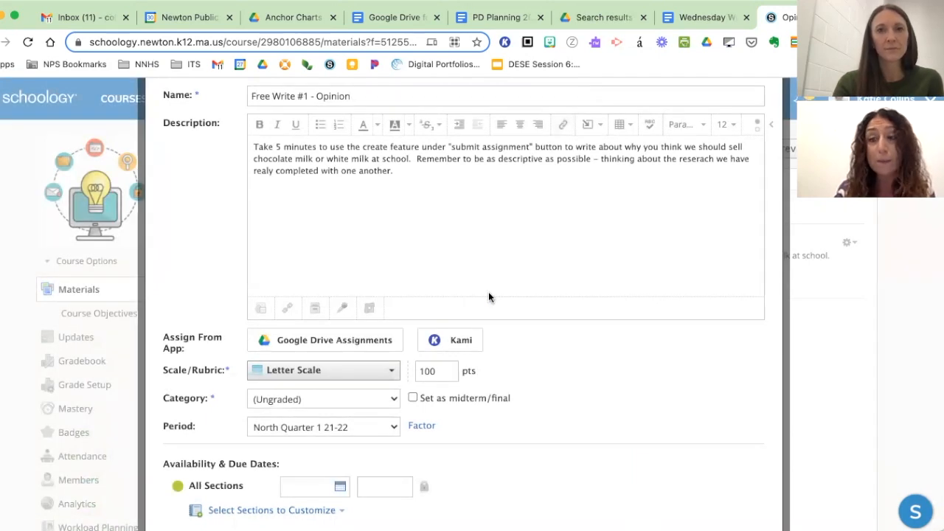
- Look through the content types that can be inserted into the description, and save the assignment
{"action": "left_click", "coordinate": [589, 135]}
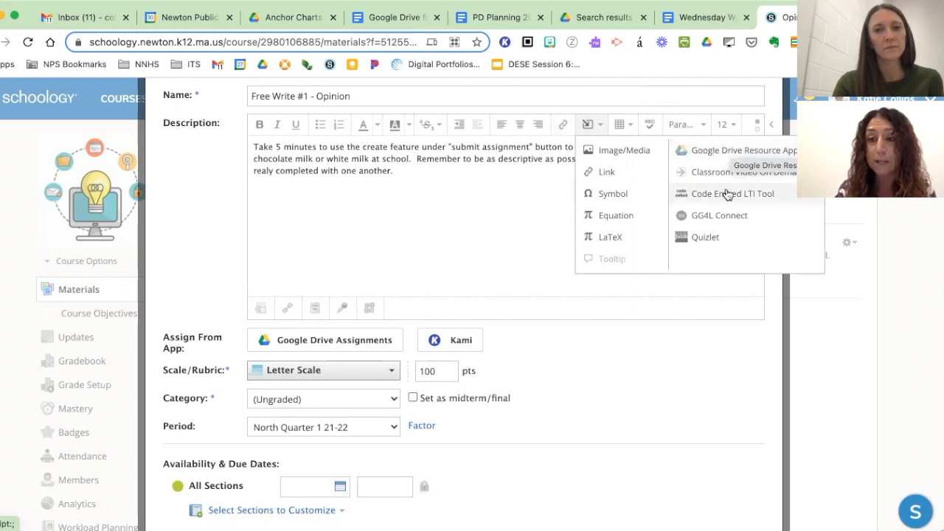
{"action": "left_click", "coordinate": [491, 205]}
{"action": "scroll", "coordinate": [492, 205], "scroll_direction": "down", "scroll_amount": 5}
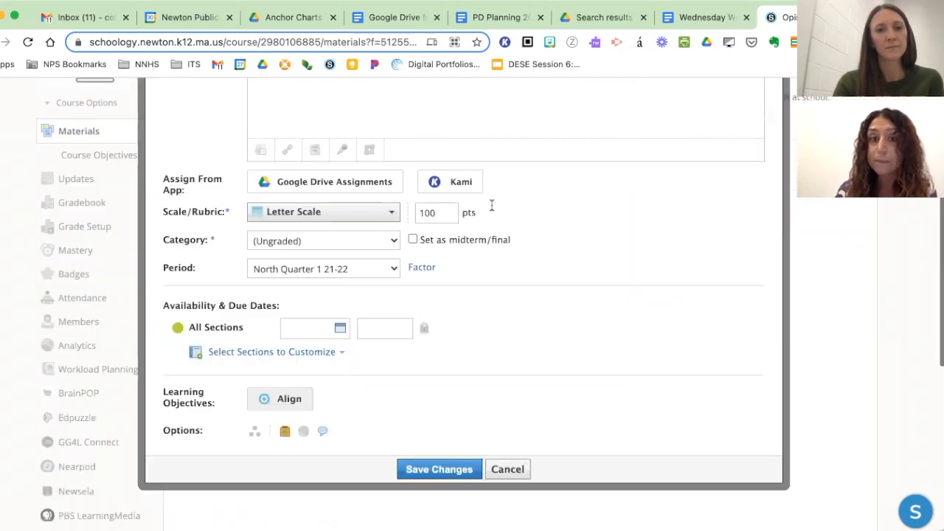
{"action": "scroll", "coordinate": [468, 346], "scroll_direction": "up", "scroll_amount": 5}
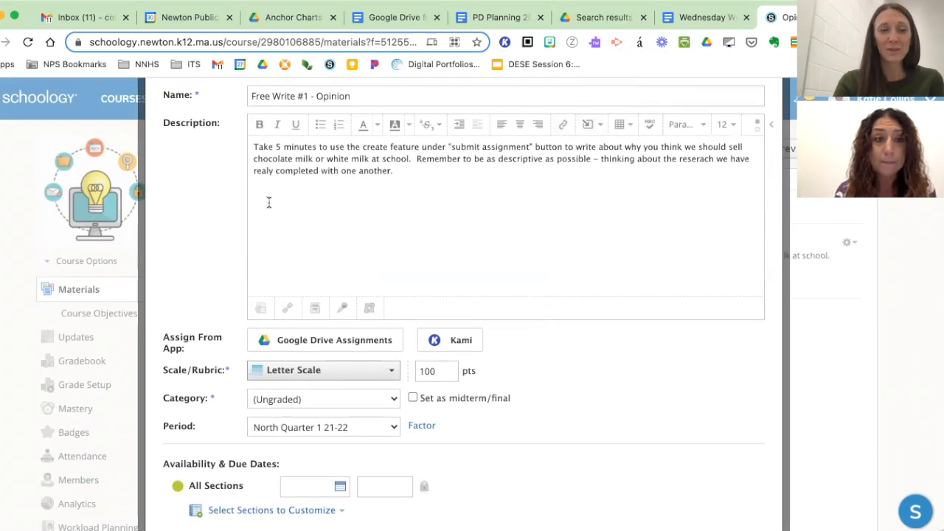
{"action": "scroll", "coordinate": [487, 369], "scroll_direction": "down", "scroll_amount": 5}
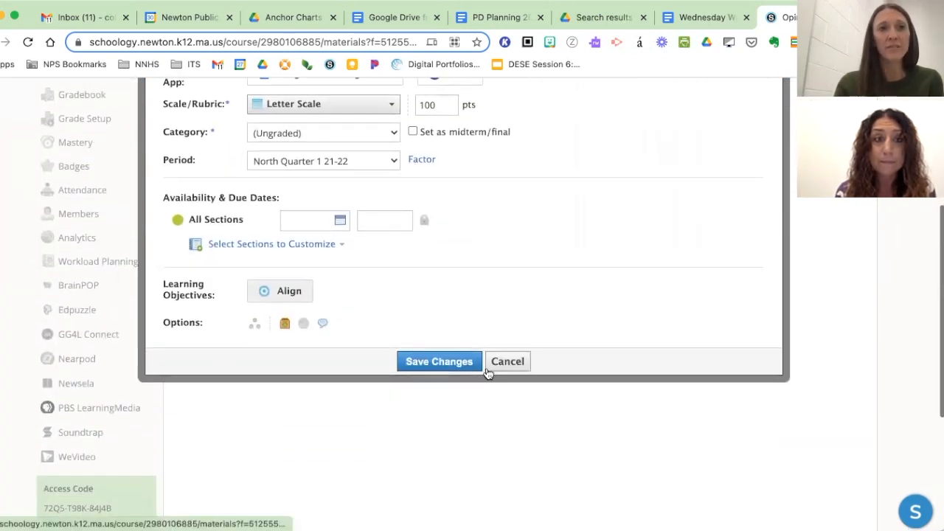
{"action": "left_click", "coordinate": [455, 364]}
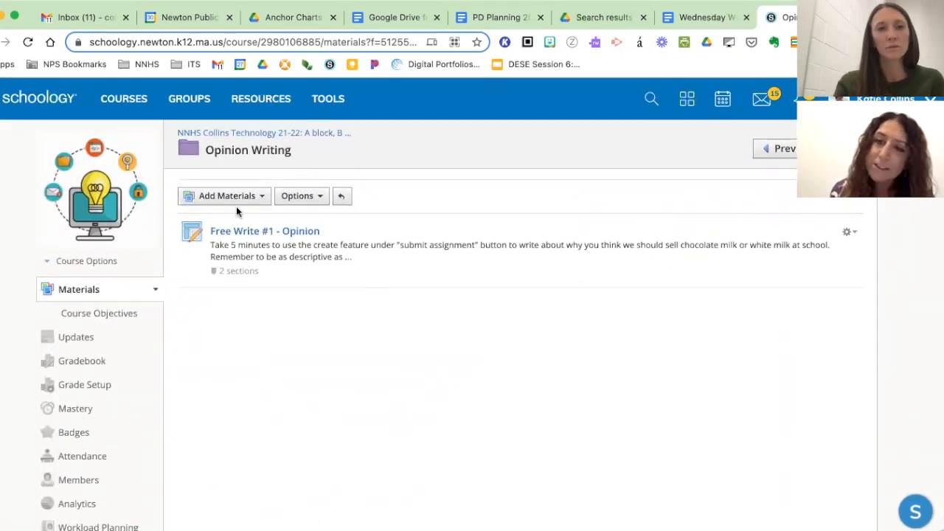
- Return to the course's main materials and start a new page titled "Course Organization" above the Google Drive Assignment folder
{"action": "left_click", "coordinate": [77, 295]}
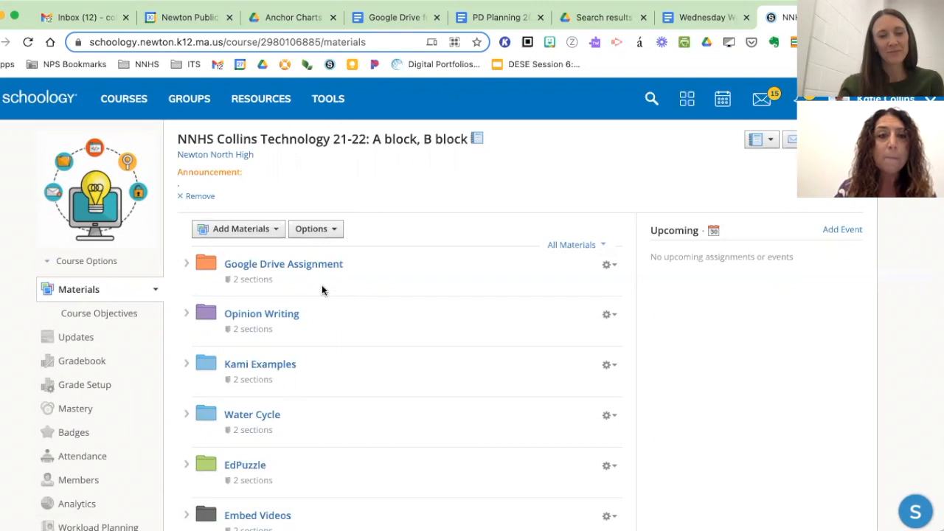
{"action": "left_click", "coordinate": [256, 251]}
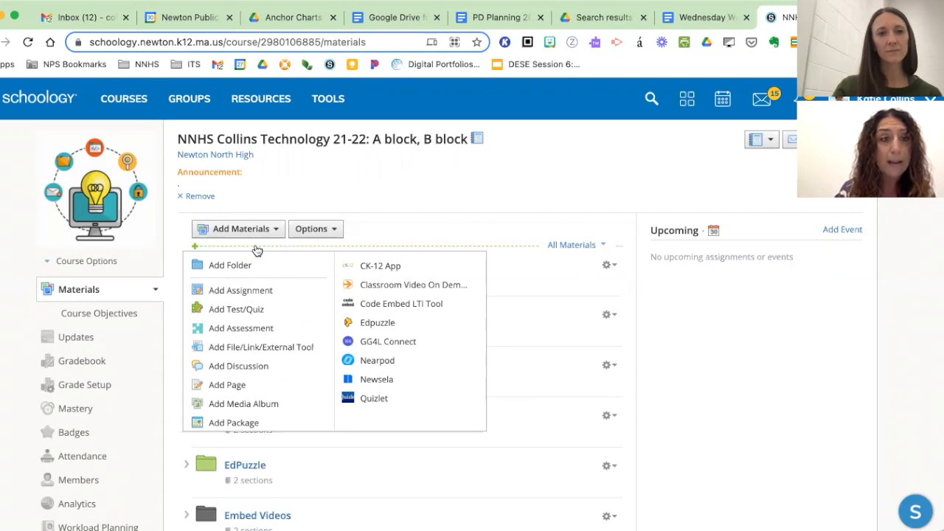
{"action": "left_click", "coordinate": [255, 384]}
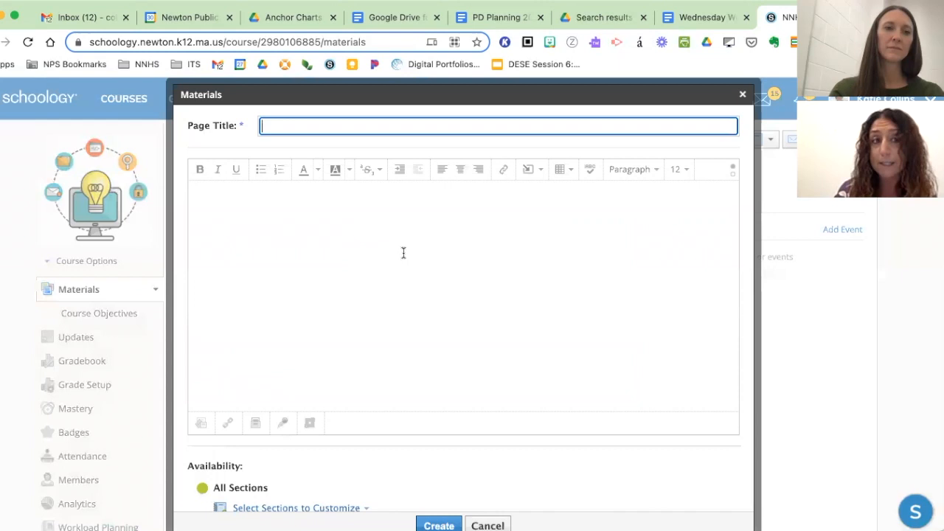
{"action": "type", "text": "Course Organ"}
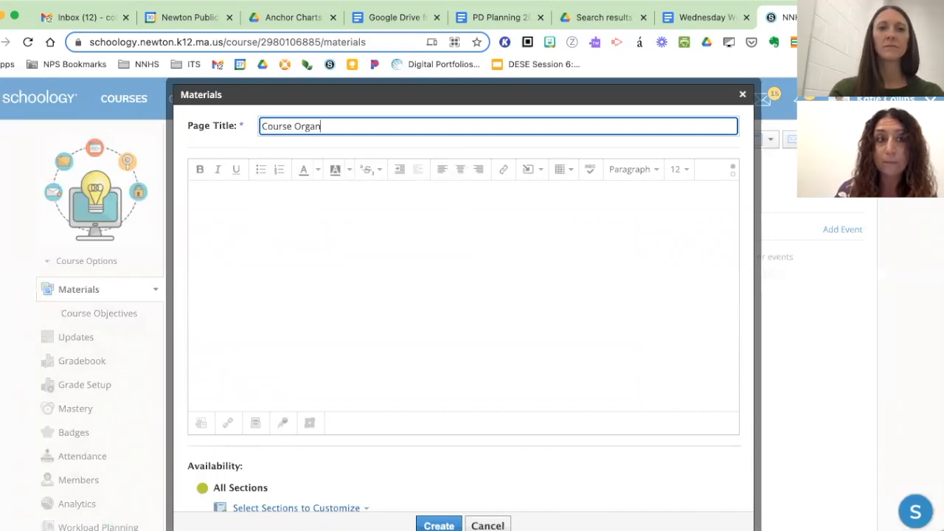
{"action": "type", "text": "ization"}
- Write "Welcome to Chemistry. Looking foward to an exciting year." as the page's opening line
{"action": "left_click", "coordinate": [413, 309]}
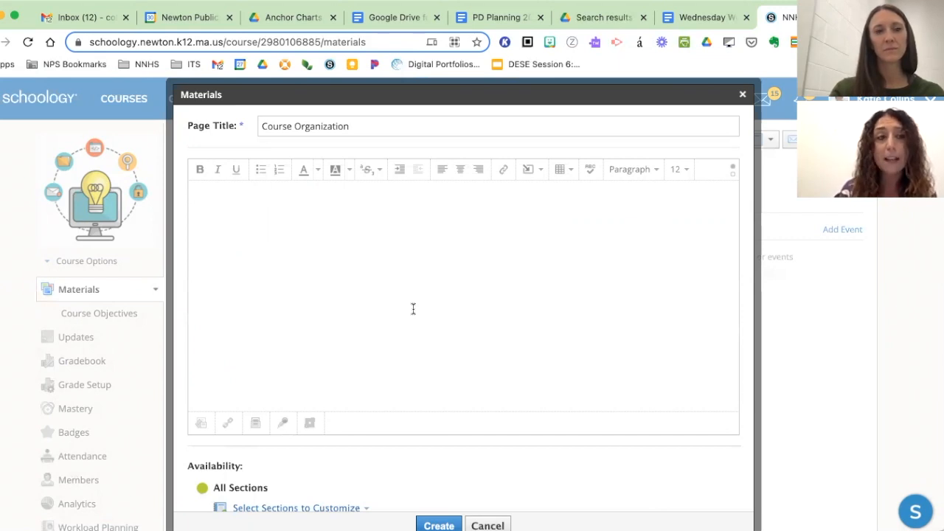
{"action": "type", "text": "Welcome to "}
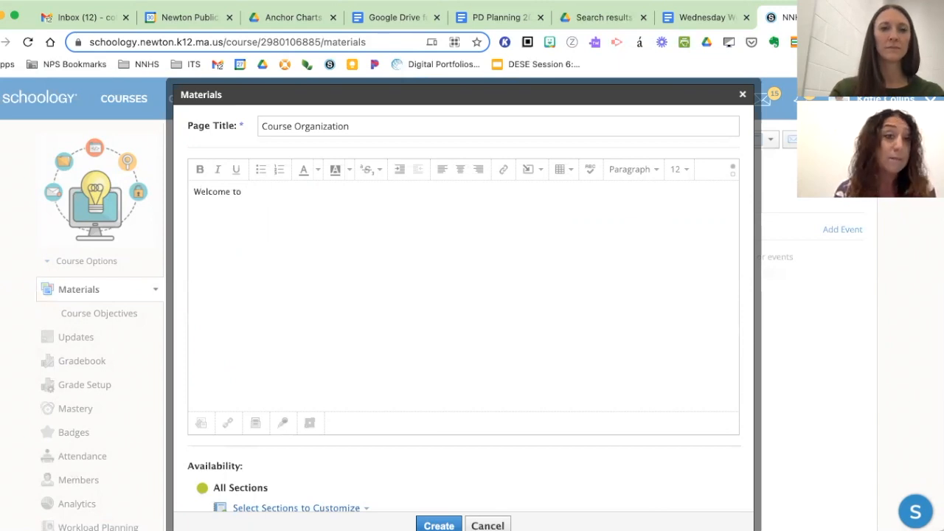
{"action": "type", "text": "Chem"}
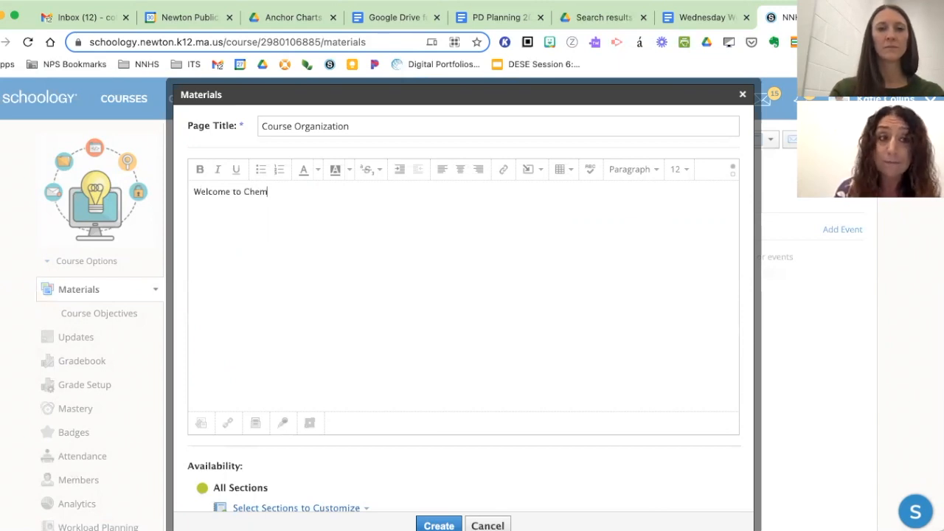
{"action": "type", "text": "istry ."}
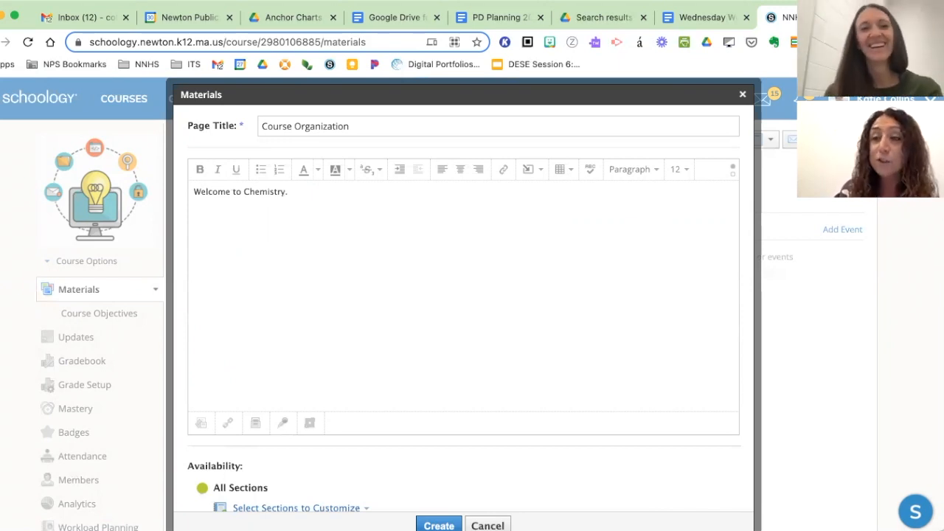
{"action": "type", "text": "Looking foward to an exciting year."}
- Add a second paragraph reading "Notice that our coursework is organized by unit, not by weeks." and remove the extra blank line above it
{"action": "key", "text": "Return"}
{"action": "key", "text": "Return"}
{"action": "type", "text": "Notice that our coursework is organized by unit, not by weeks."}
{"action": "key", "text": "Up"}
{"action": "key", "text": "BackSpace"}
{"action": "left_click", "coordinate": [487, 255]}
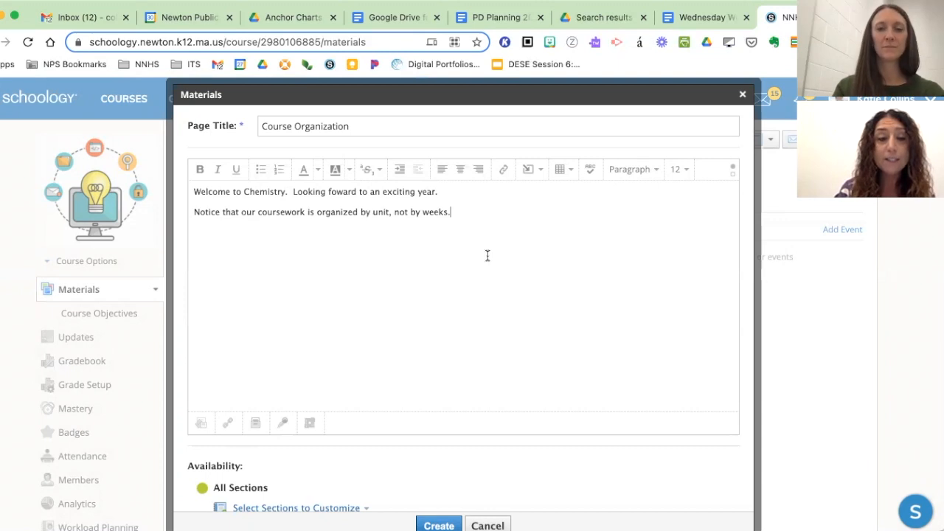
- Create the Course Organization page for all sections and open it to check its content
{"action": "scroll", "coordinate": [487, 255], "scroll_direction": "down", "scroll_amount": 5}
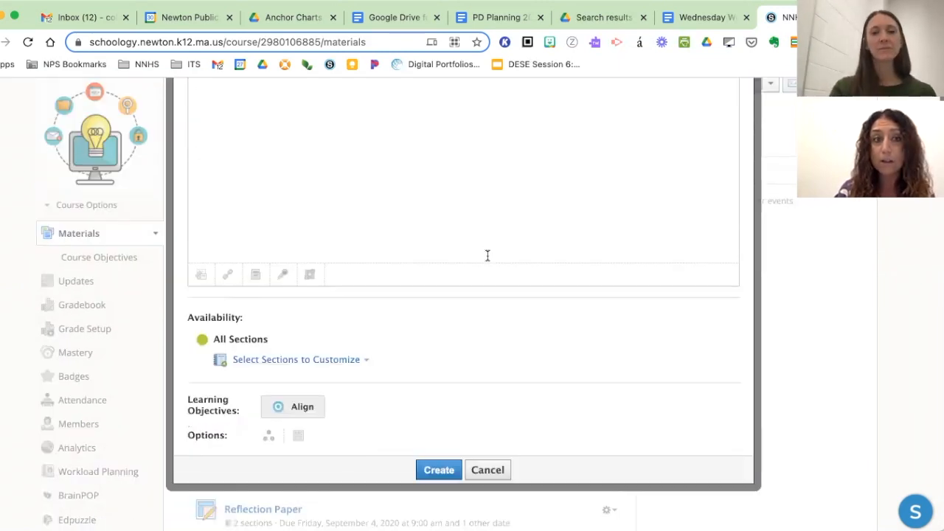
{"action": "scroll", "coordinate": [472, 295], "scroll_direction": "down", "scroll_amount": 2}
{"action": "left_click", "coordinate": [438, 406]}
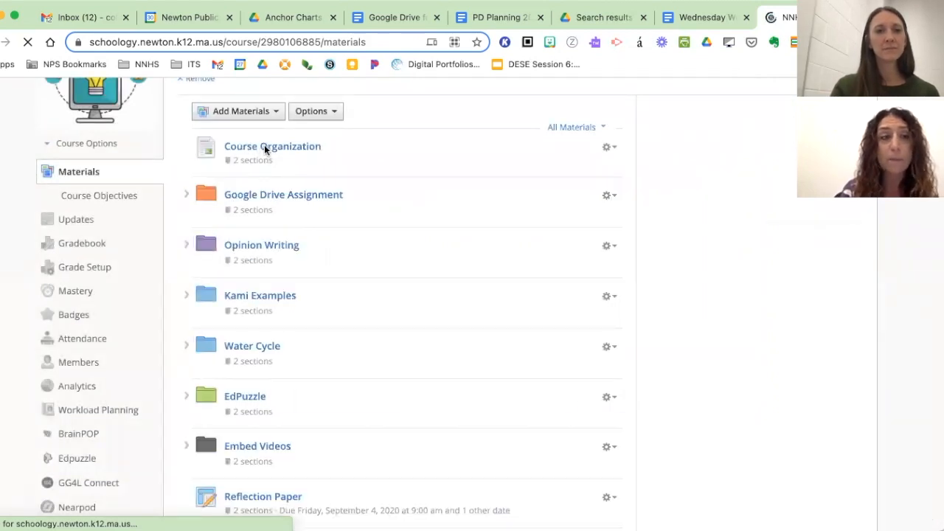
{"action": "left_click", "coordinate": [292, 147]}
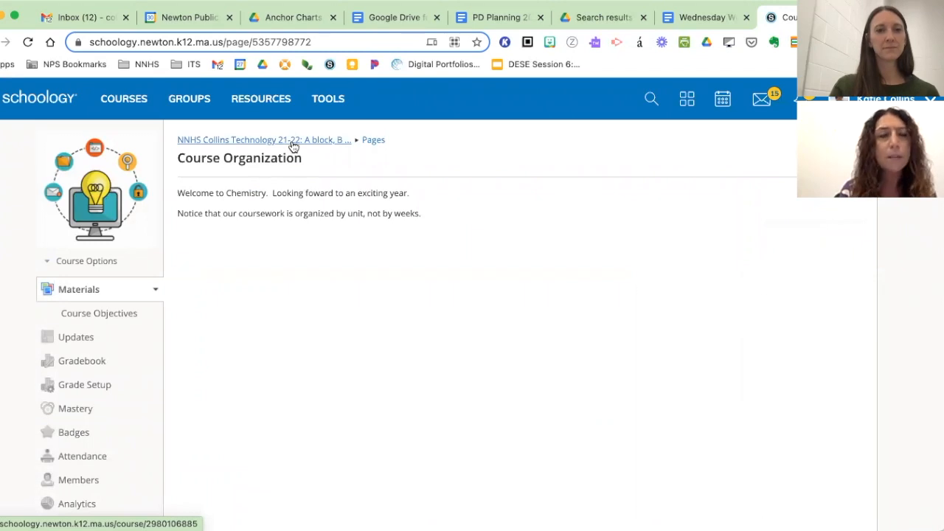
- Edit the Course Organization page from the materials list to display inline, save it, and highlight its text in the list
{"action": "left_click", "coordinate": [96, 292]}
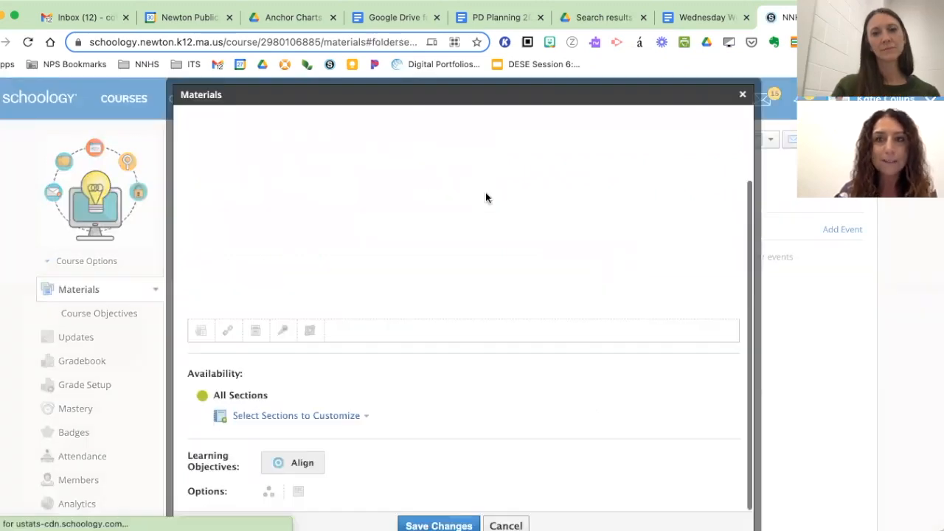
{"action": "scroll", "coordinate": [485, 197], "scroll_direction": "down", "scroll_amount": 3}
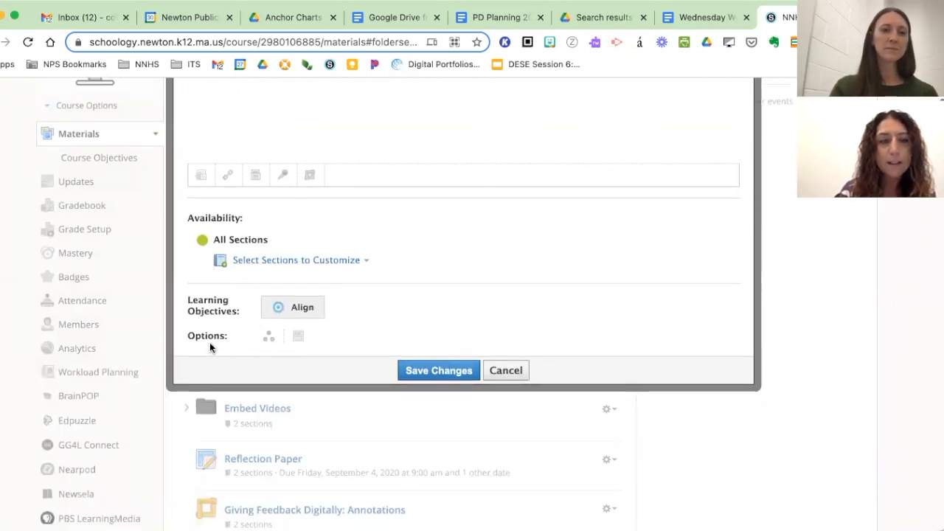
{"action": "scroll", "coordinate": [209, 345], "scroll_direction": "up", "scroll_amount": 3}
{"action": "scroll", "coordinate": [214, 348], "scroll_direction": "down", "scroll_amount": 3}
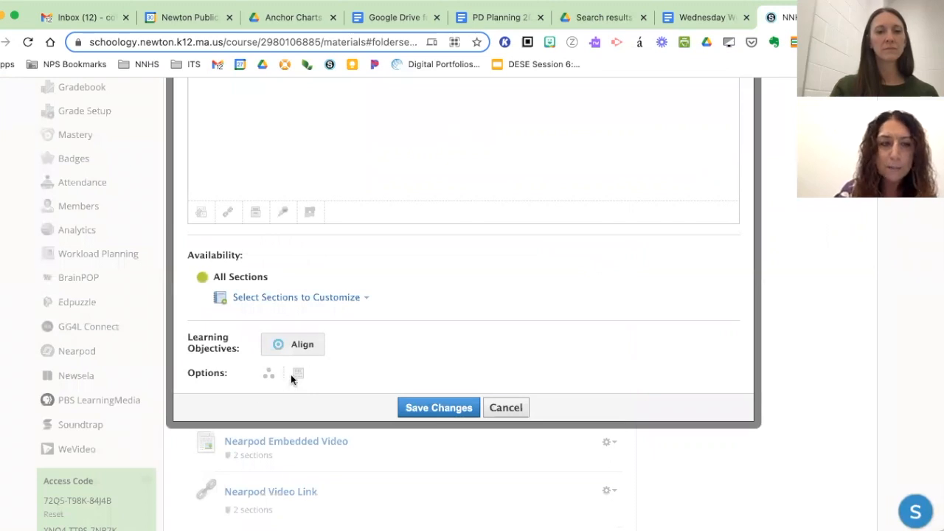
{"action": "scroll", "coordinate": [304, 382], "scroll_direction": "up", "scroll_amount": 5}
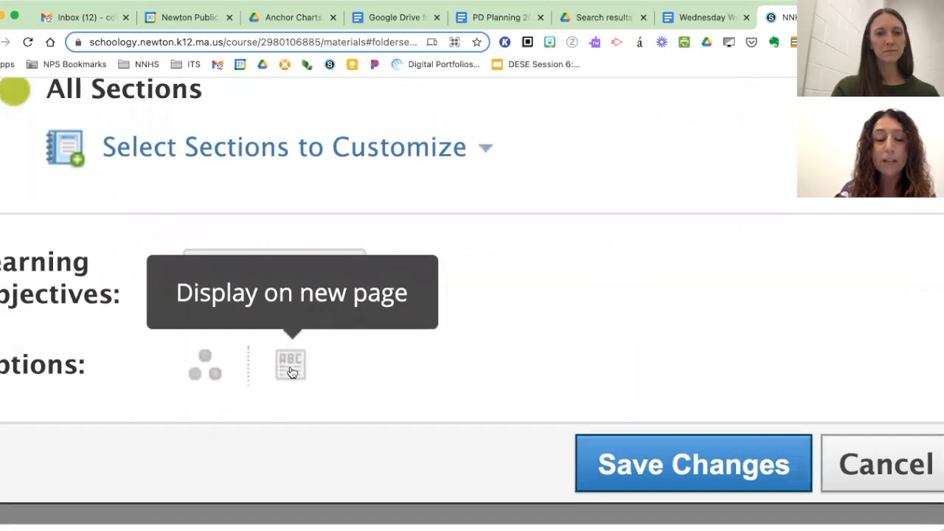
{"action": "scroll", "coordinate": [292, 371], "scroll_direction": "down", "scroll_amount": 5}
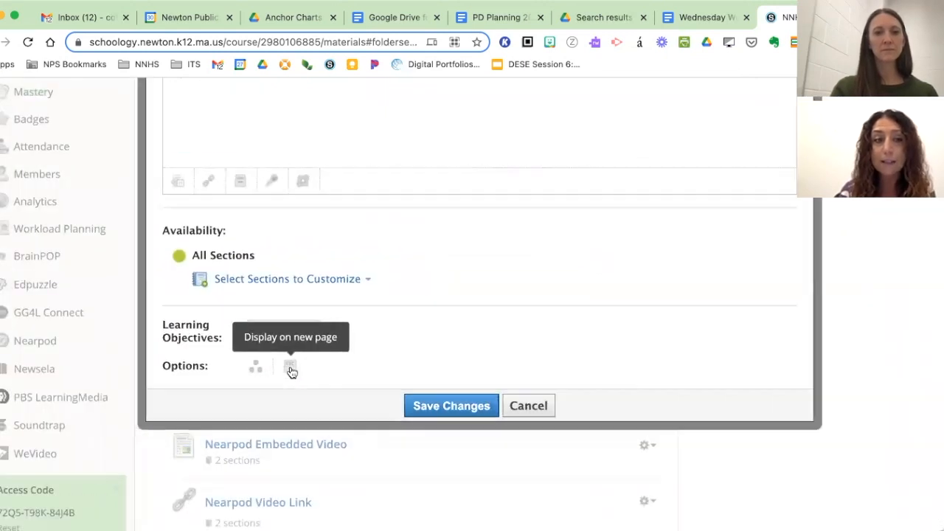
{"action": "left_click", "coordinate": [290, 367]}
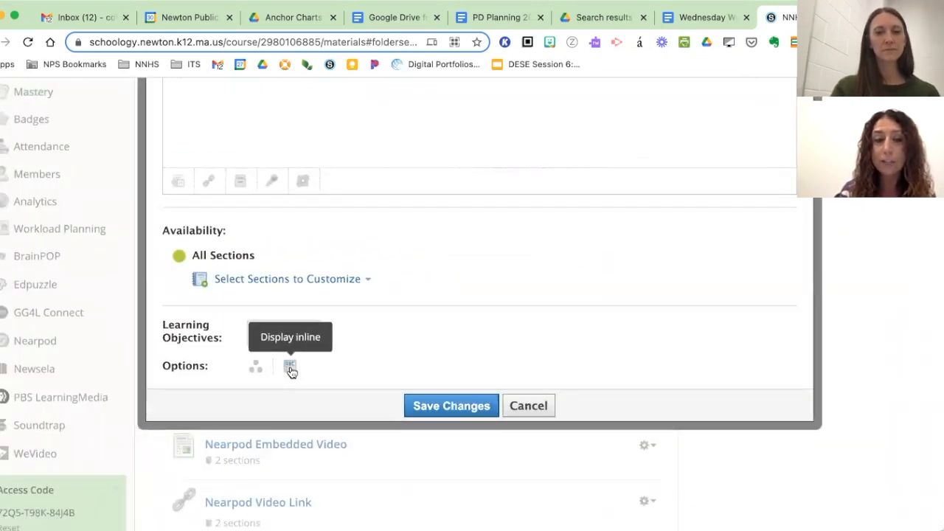
{"action": "left_click", "coordinate": [449, 404]}
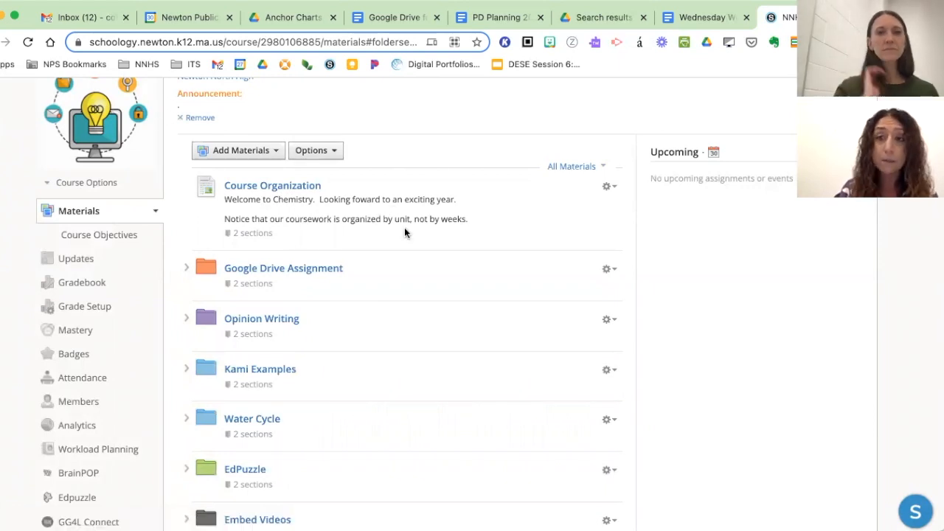
{"action": "left_click_drag", "start_coordinate": [224, 199], "coordinate": [466, 219]}
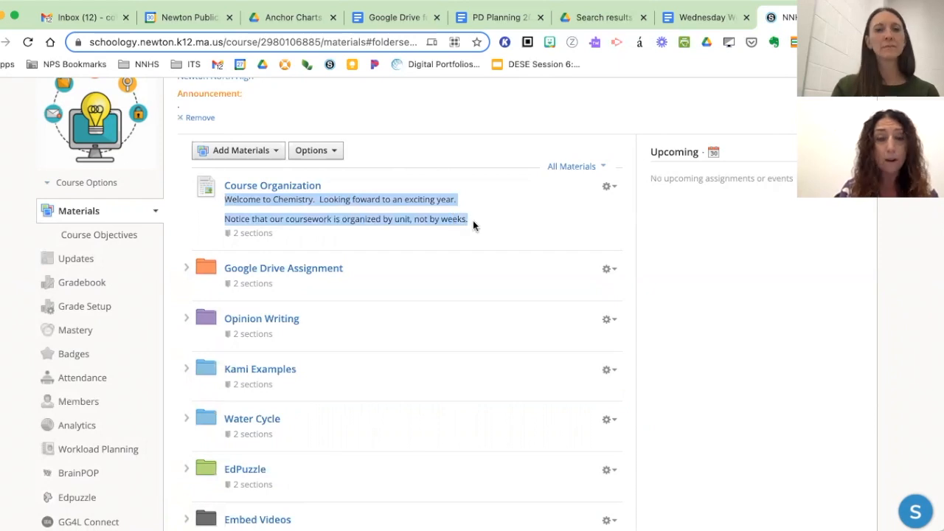
{"action": "left_click", "coordinate": [506, 219]}
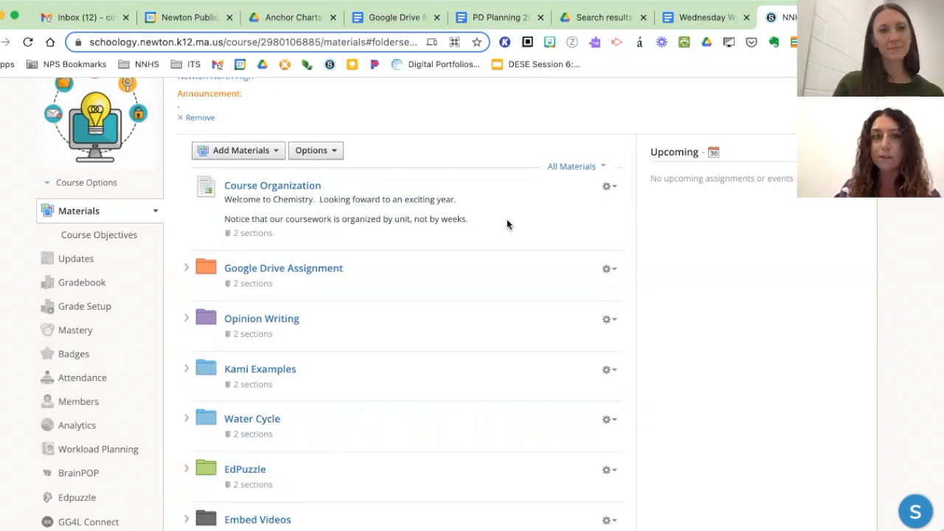
{"action": "scroll", "coordinate": [507, 219], "scroll_direction": "up", "scroll_amount": 2}
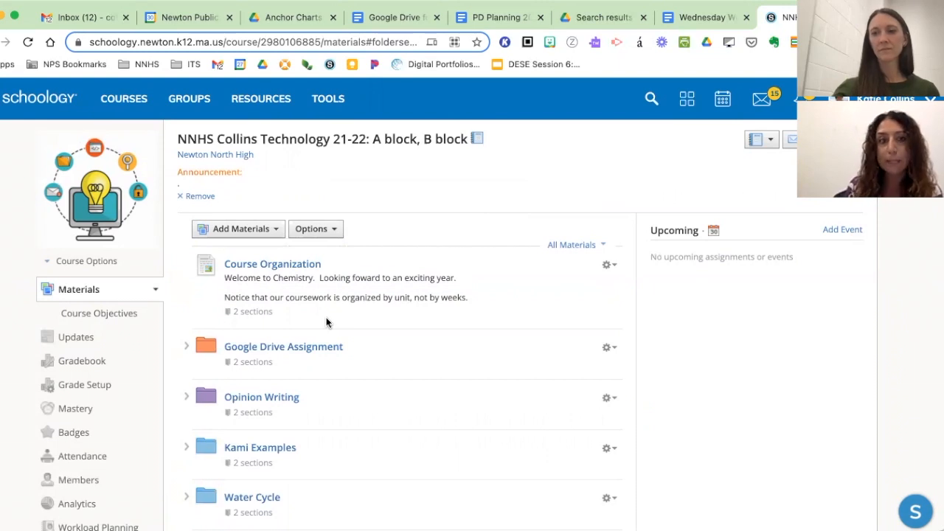
{"action": "scroll", "coordinate": [351, 396], "scroll_direction": "down", "scroll_amount": 1}
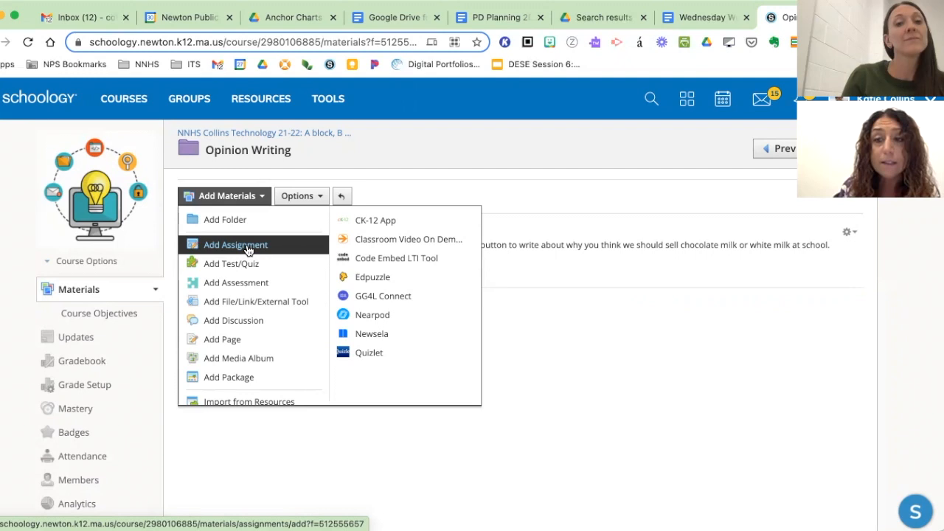
- Start a new link in the Opinion Writing folder and fill its URL with the sharing link copied from the Anchor Charts folder in Google Drive
{"action": "left_click", "coordinate": [239, 302]}
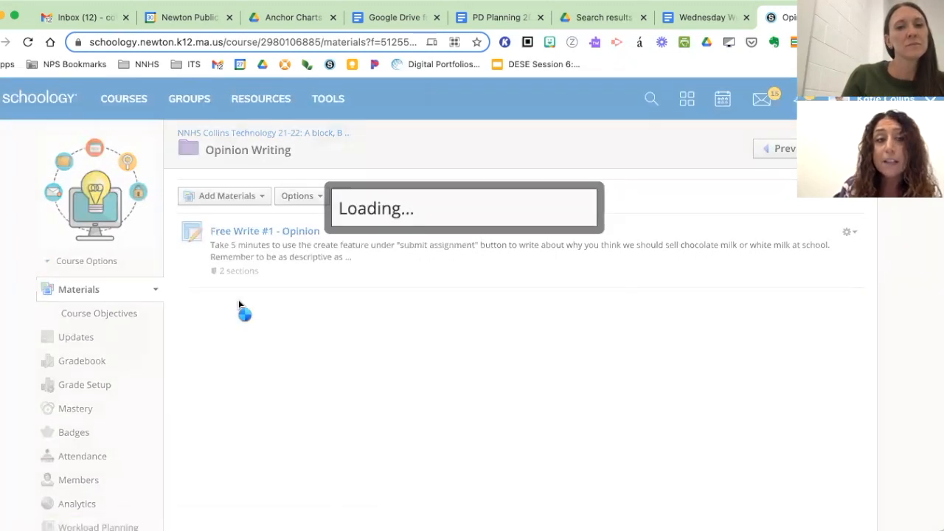
{"action": "left_click", "coordinate": [464, 228]}
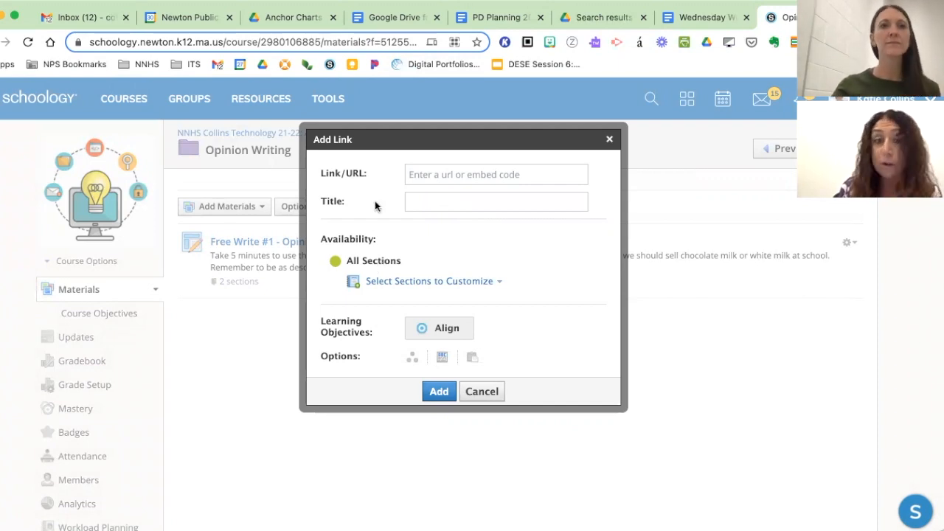
{"action": "left_click", "coordinate": [285, 20]}
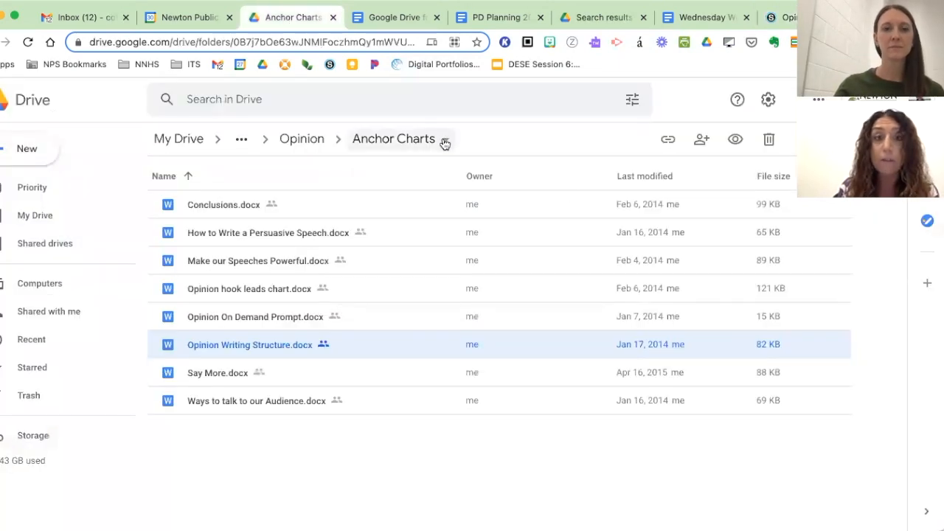
{"action": "left_click", "coordinate": [445, 141]}
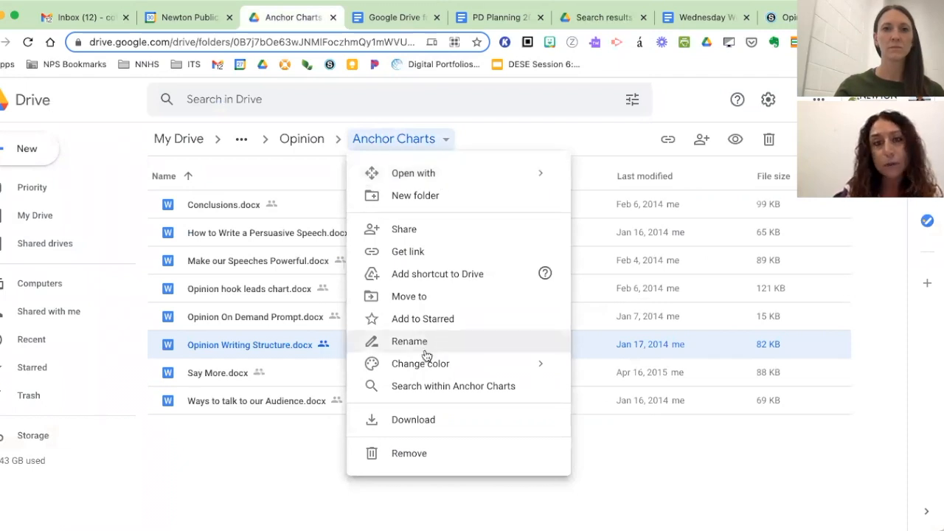
{"action": "left_click", "coordinate": [416, 253]}
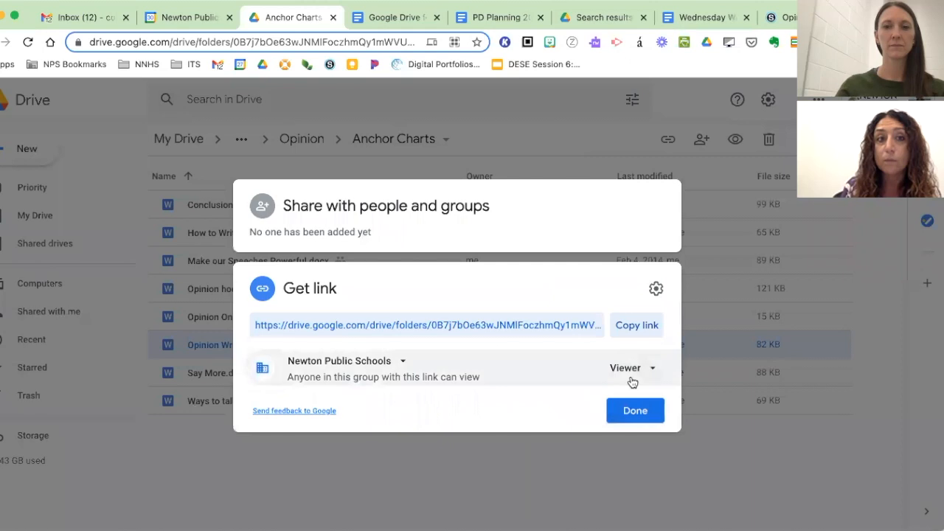
{"action": "left_click", "coordinate": [636, 325]}
{"action": "left_click", "coordinate": [626, 414]}
{"action": "left_click", "coordinate": [782, 17]}
{"action": "key", "text": "super+v"}
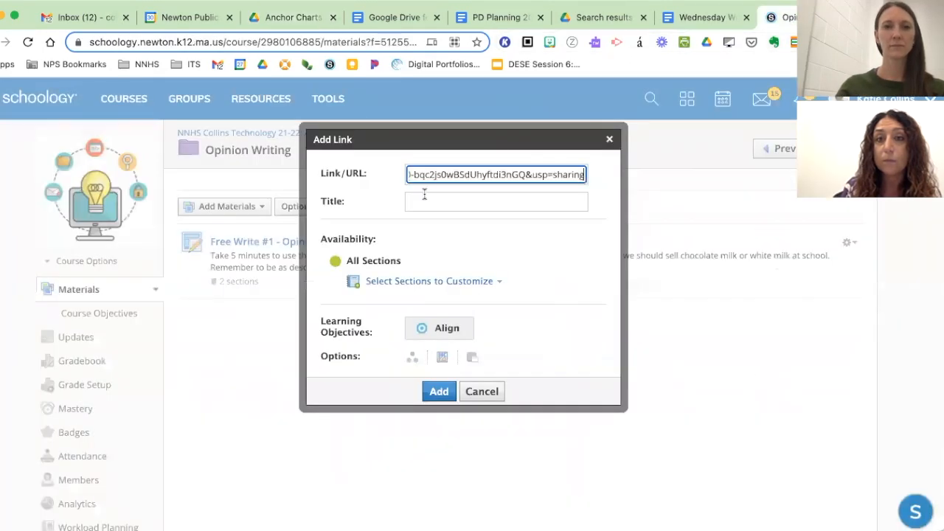
- Title the link "Opinion Anchor Charts" and add it to the Opinion Writing folder for all sections
{"action": "left_click", "coordinate": [424, 194]}
{"action": "type", "text": "Opinion Anchor Charts"}
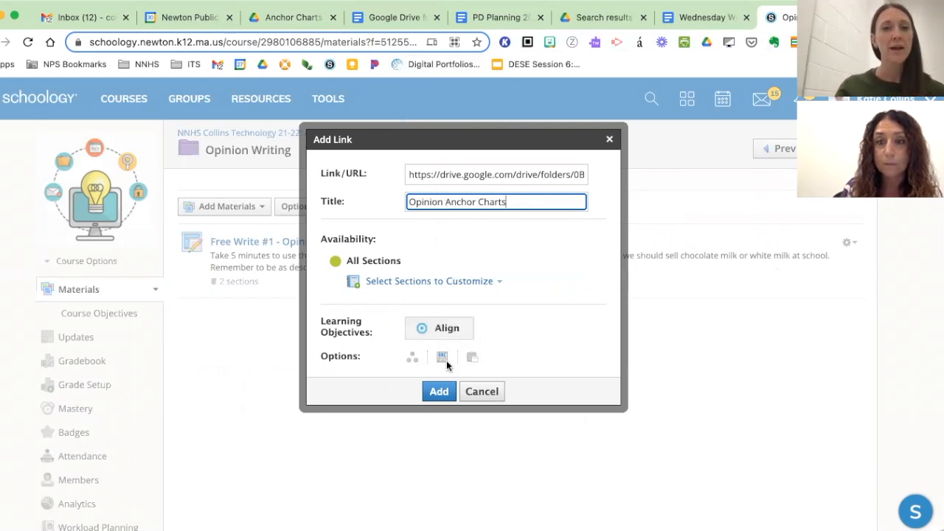
{"action": "left_click", "coordinate": [439, 392]}
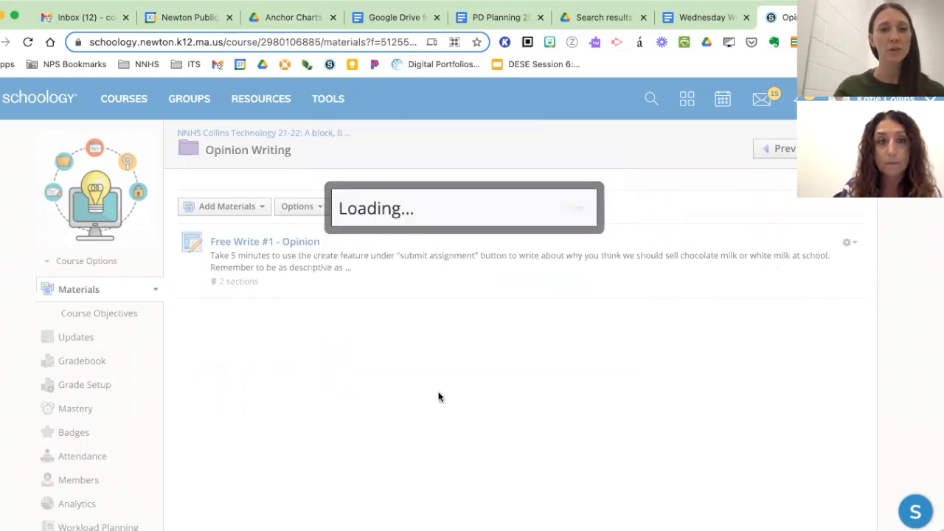